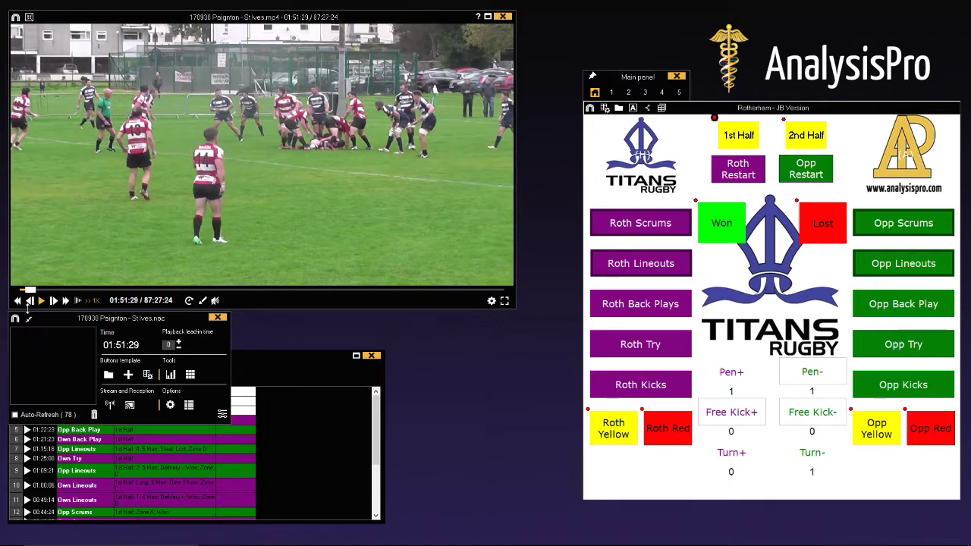
Step: Collapse the tagging control window, and log an Own Possession followed by an Opp Possession using the two logo buttons
click(29, 321)
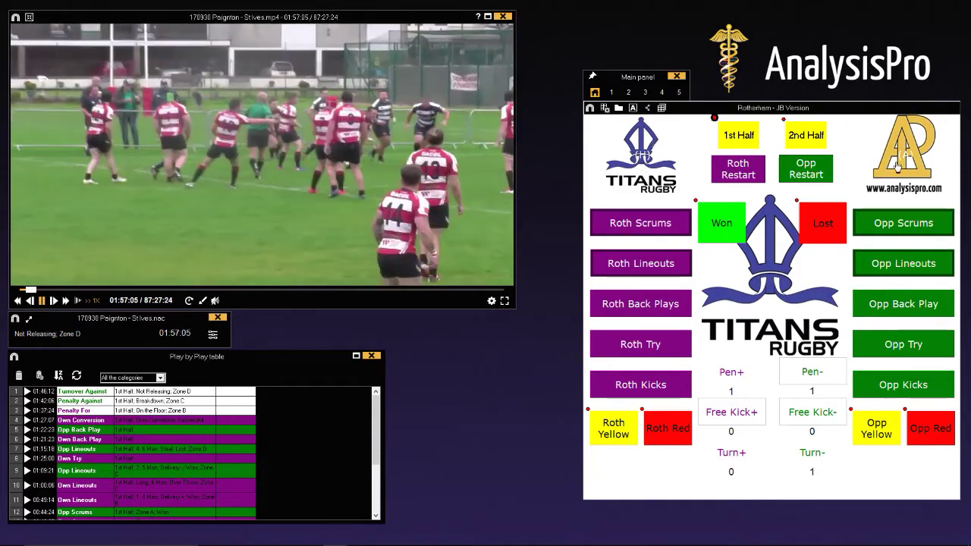
click(805, 135)
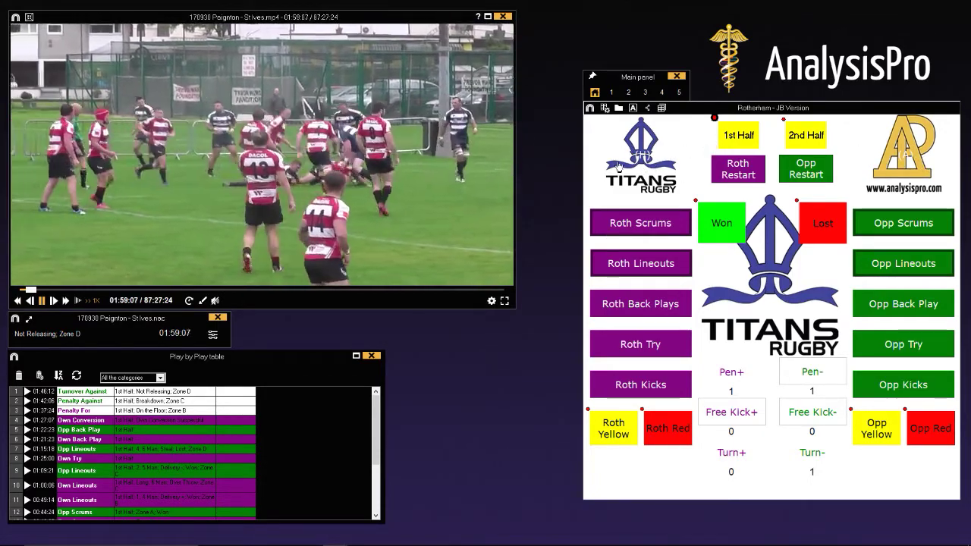
click(639, 155)
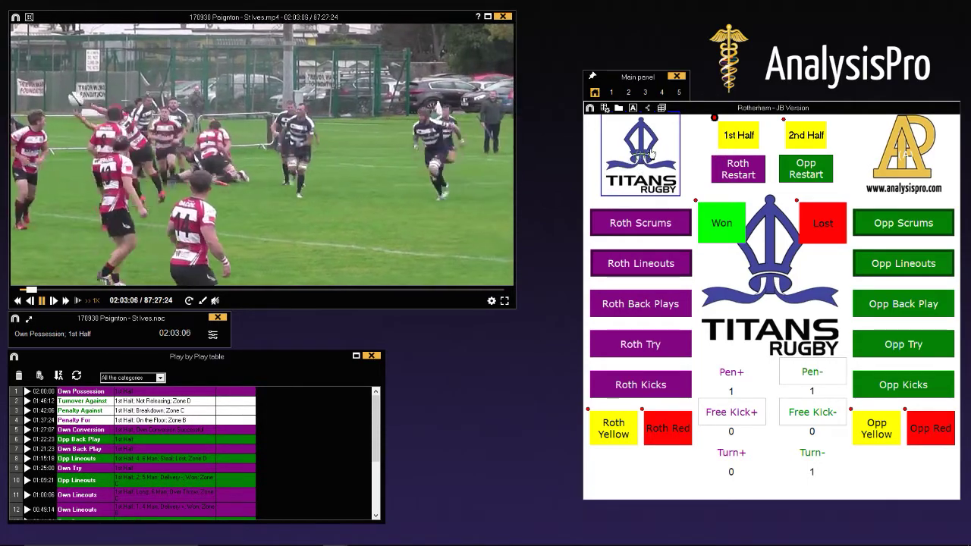
click(920, 155)
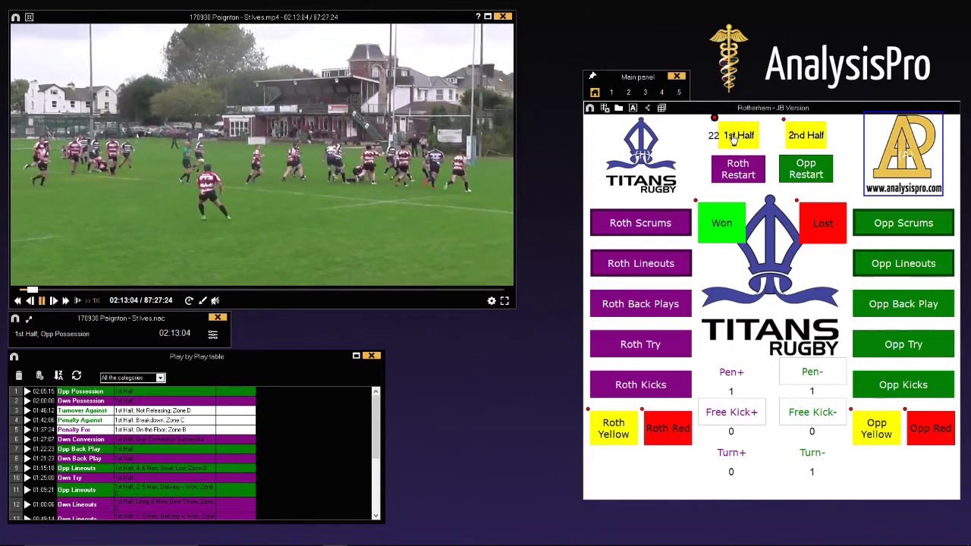
Step: Deactivate the auto-add descriptor on 1st Half and activate it on 2nd Half
right_click(733, 138)
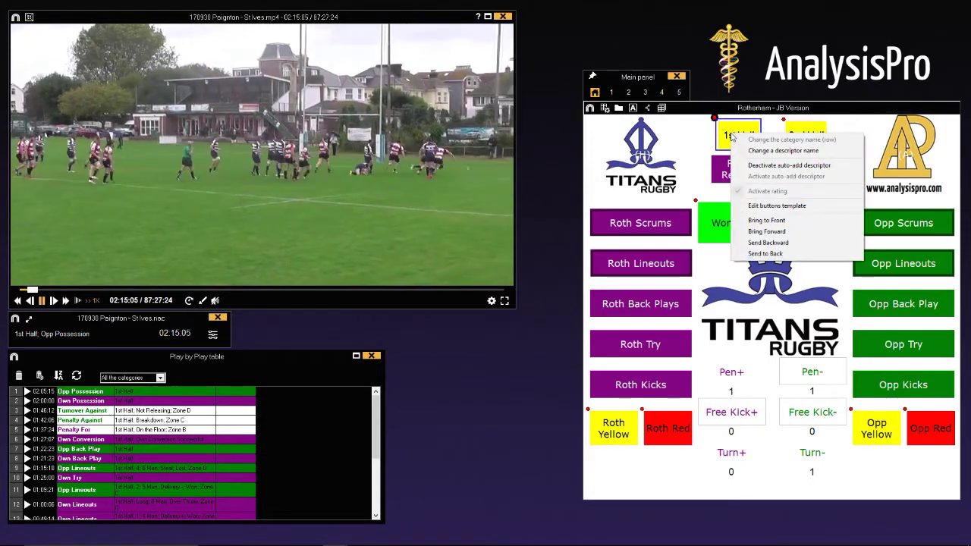
click(768, 165)
right_click(808, 138)
click(824, 178)
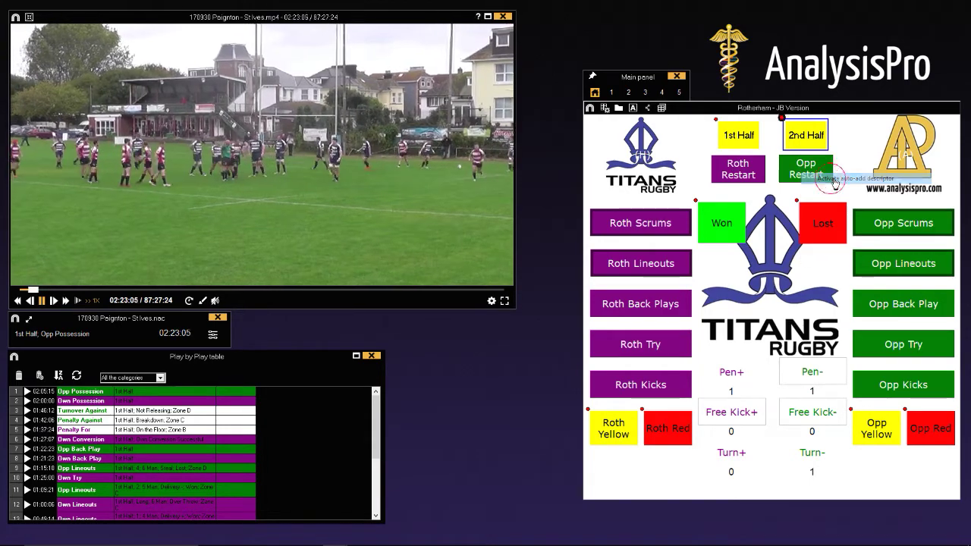
Step: Deactivate the auto-add descriptor on 2nd Half and reactivate it on 1st Half
right_click(806, 144)
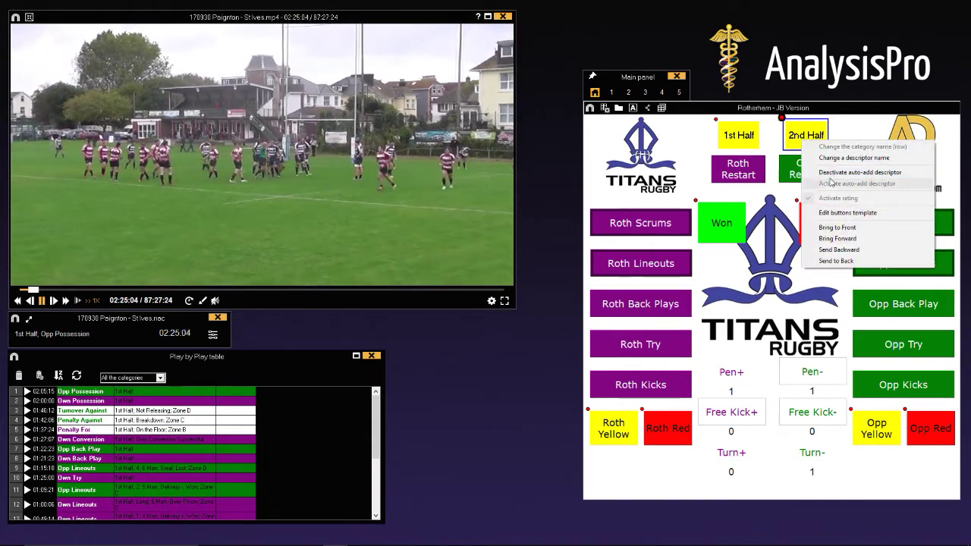
click(835, 171)
right_click(744, 141)
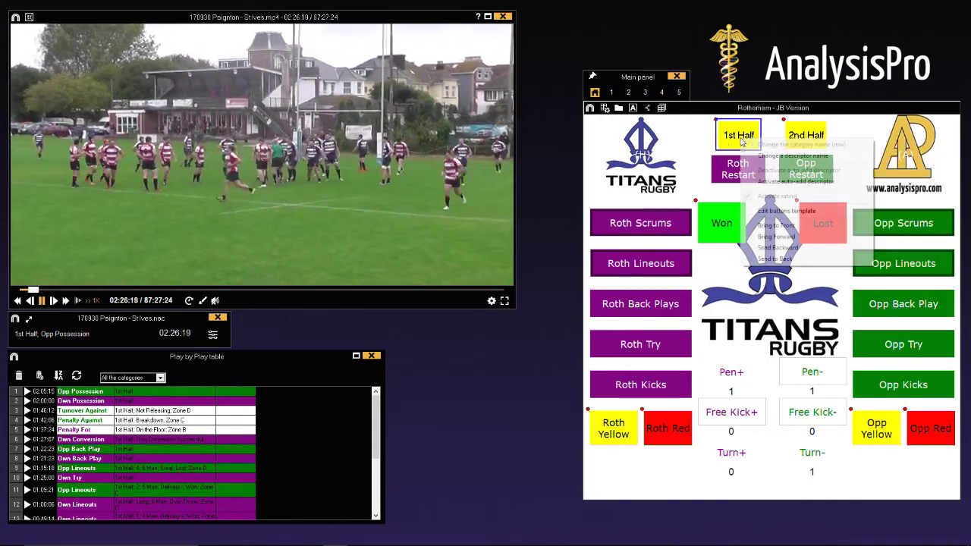
click(781, 175)
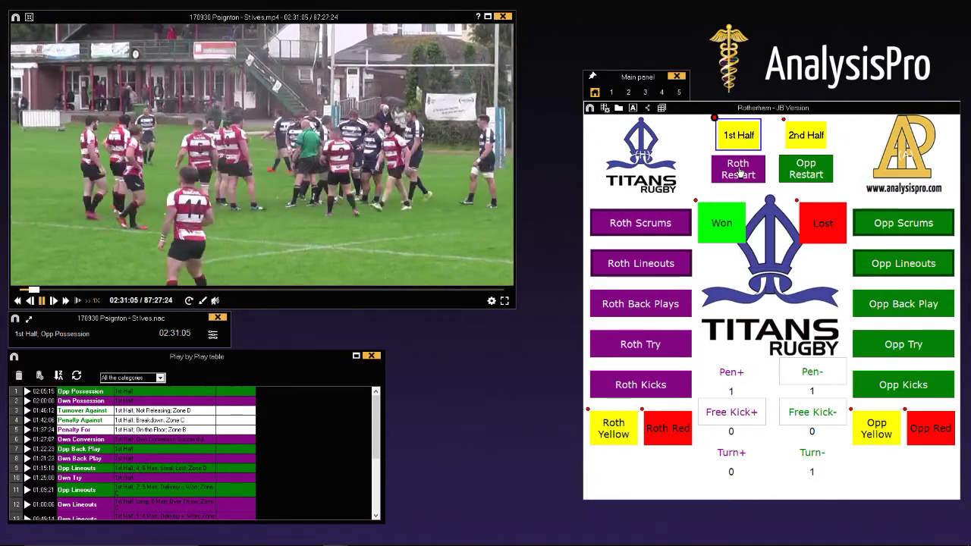
Step: Log a Roth Restart with the kick zone B+ and the outcome Kicked to Hand
click(740, 172)
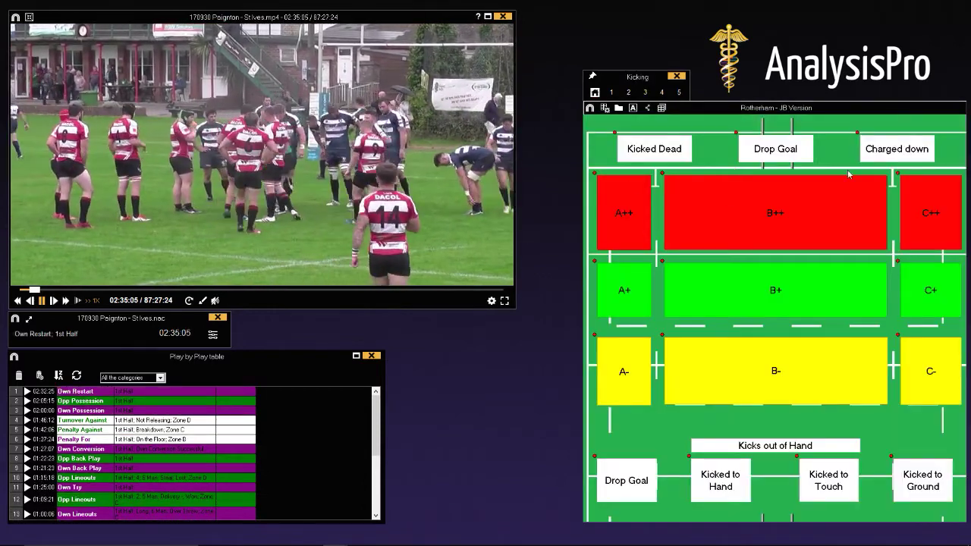
click(745, 312)
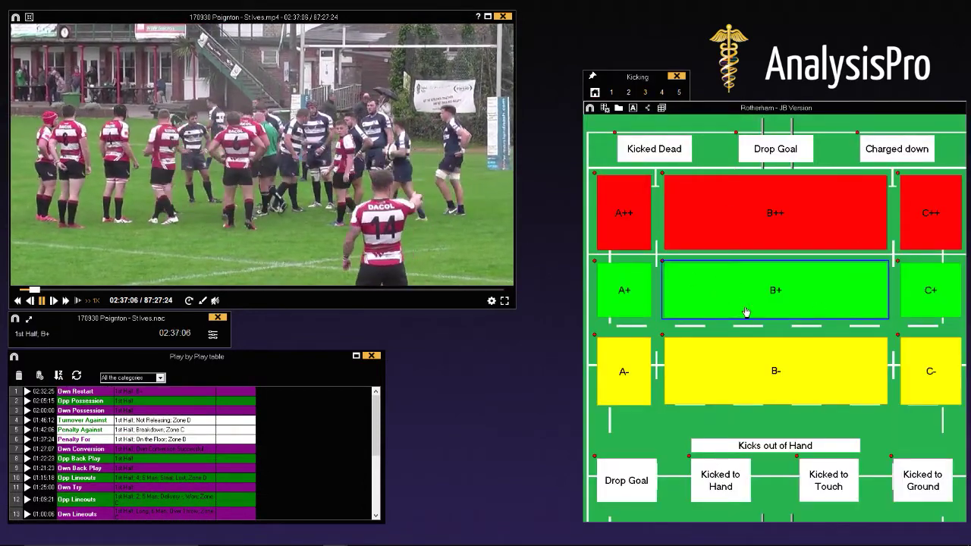
click(731, 483)
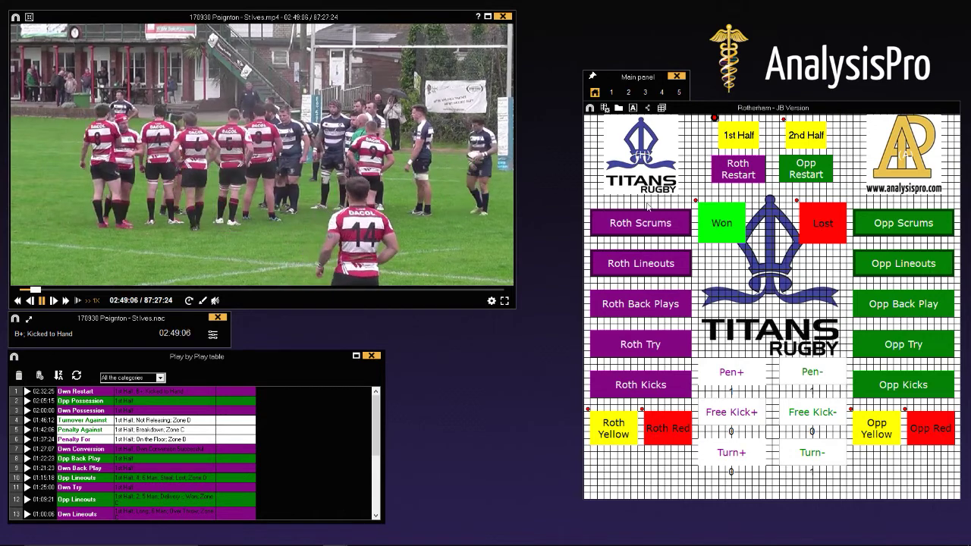
Step: Log a Roth Scrum in territory zone C as Won, and end the scrum recording
click(656, 225)
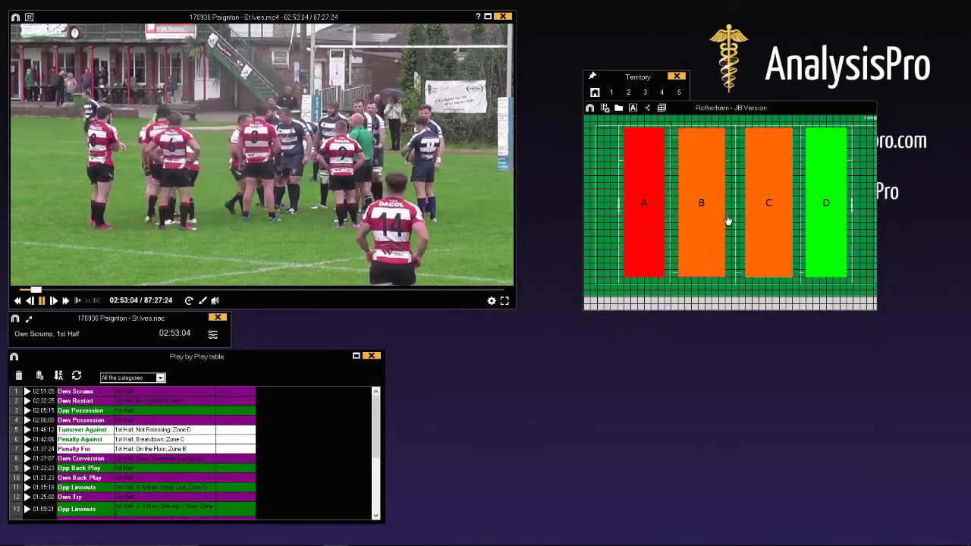
click(762, 218)
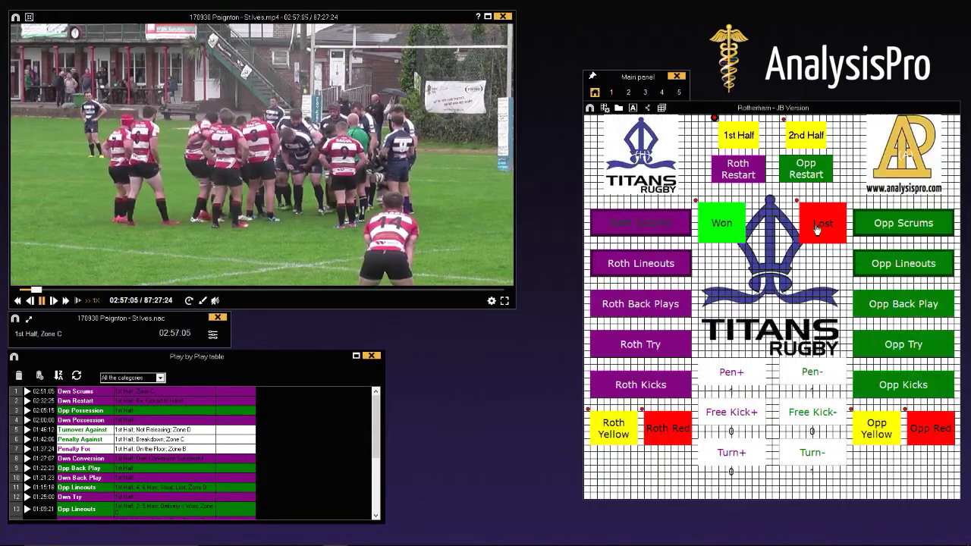
click(719, 226)
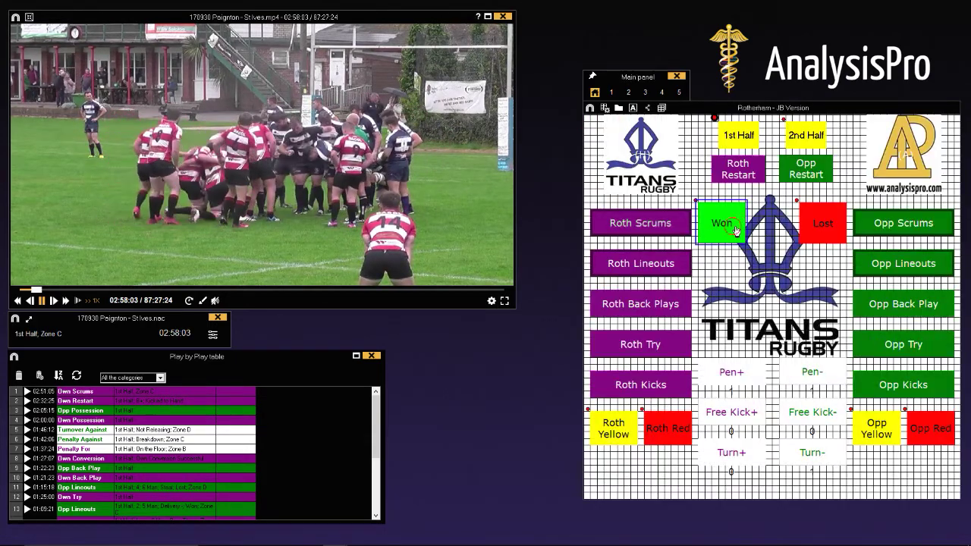
click(663, 229)
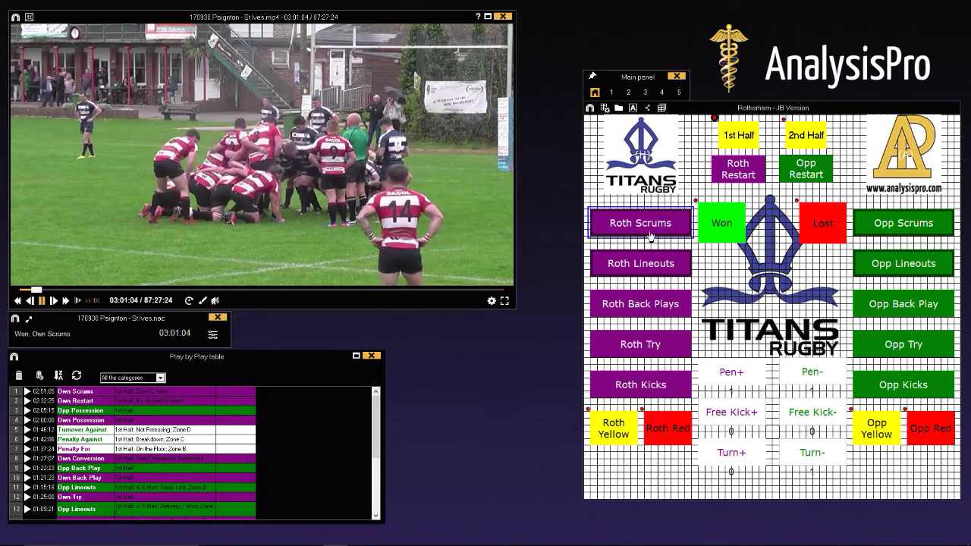
Step: Log a Roth Lineout with spread 3, 7 Man, Delivery + and territory zone B, and end its recording
click(665, 271)
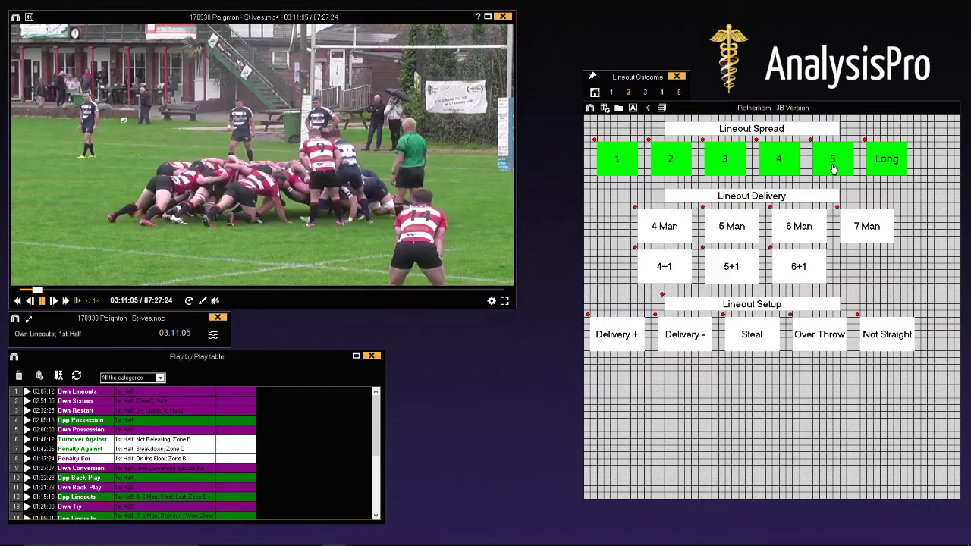
click(726, 164)
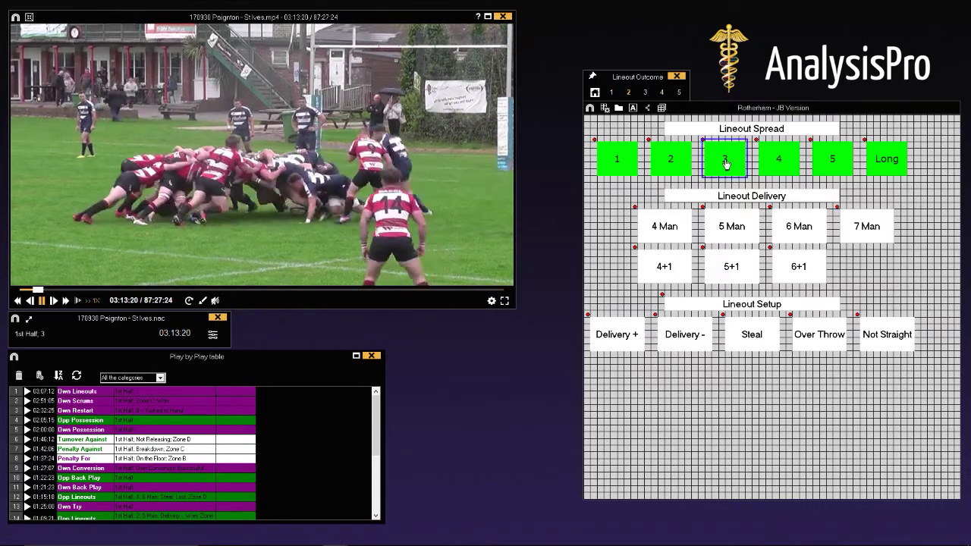
click(862, 230)
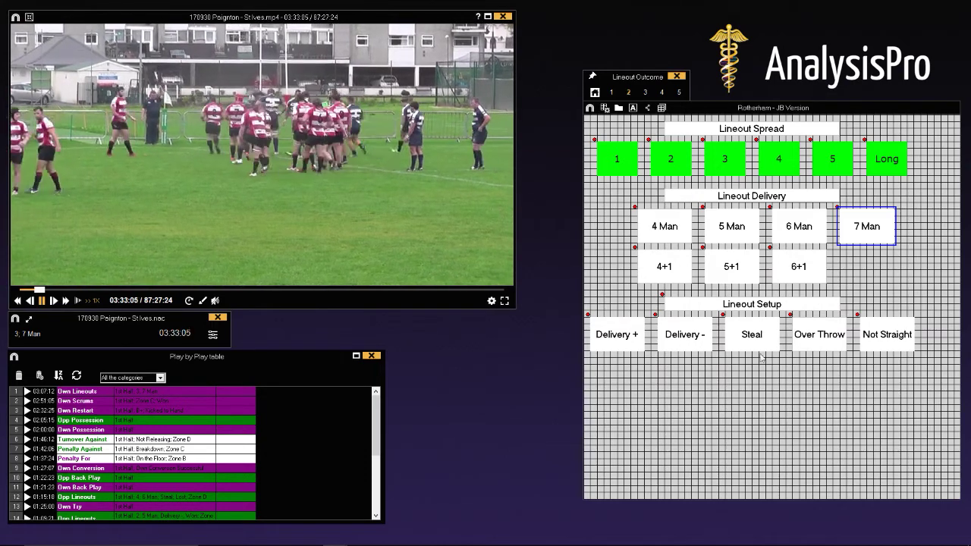
click(626, 344)
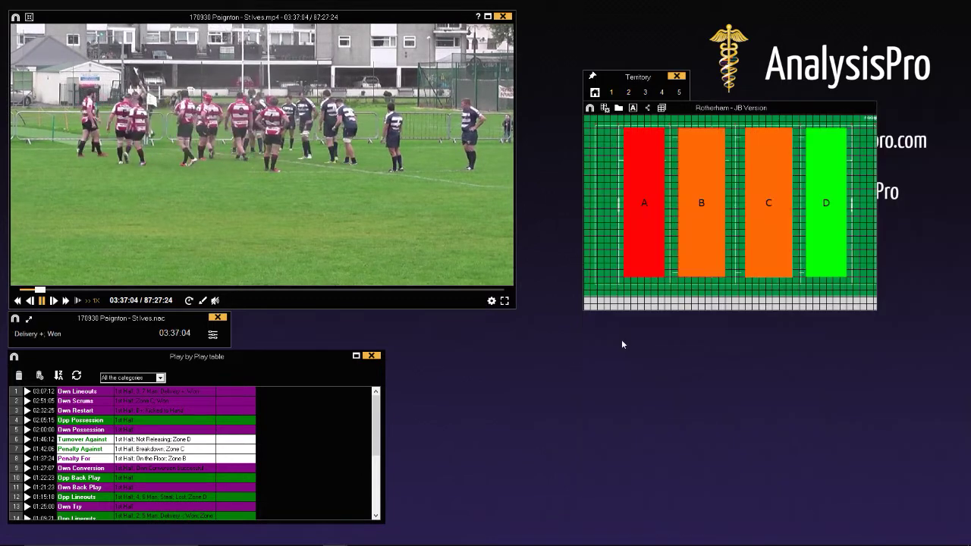
click(710, 209)
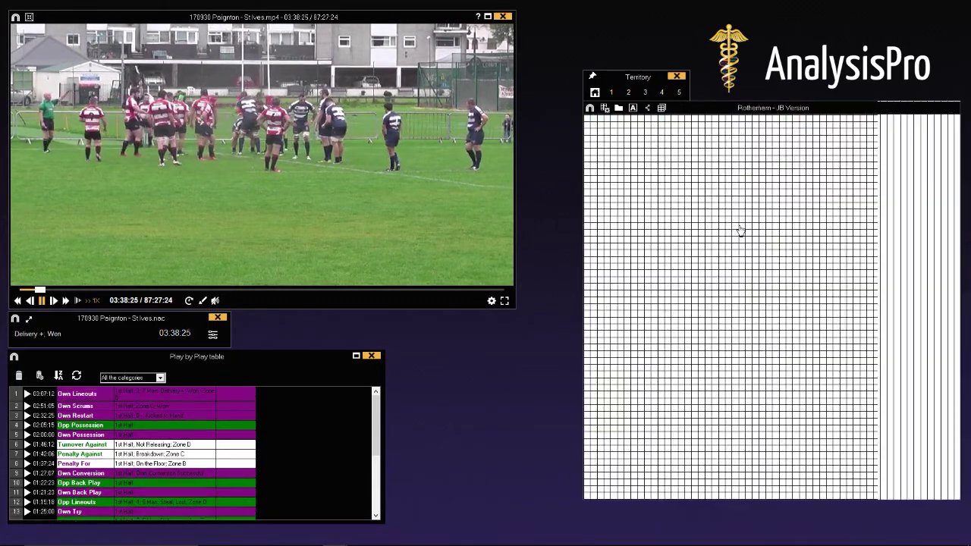
click(641, 263)
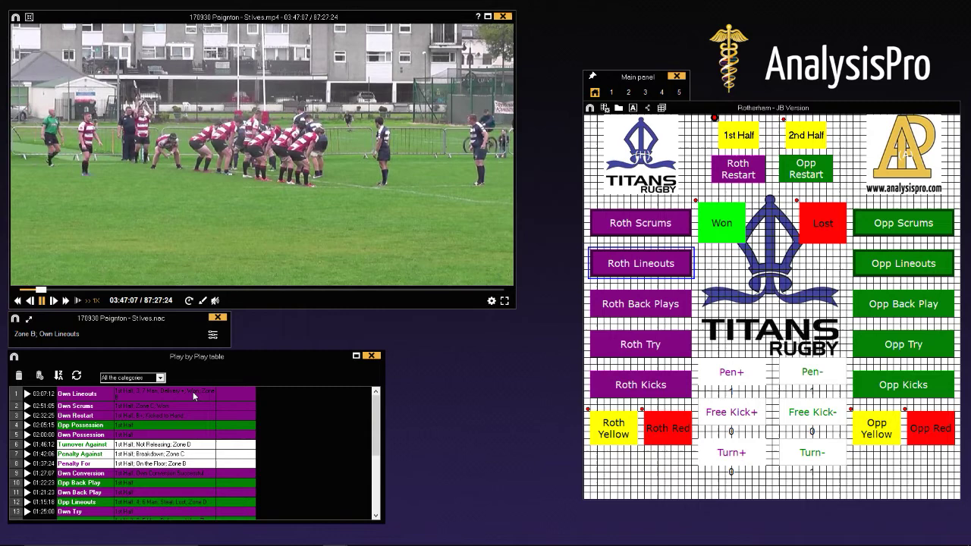
Step: Log another Roth Lineout with spread 5, 6 Man, Steal and territory zone A, and end its recording
click(651, 265)
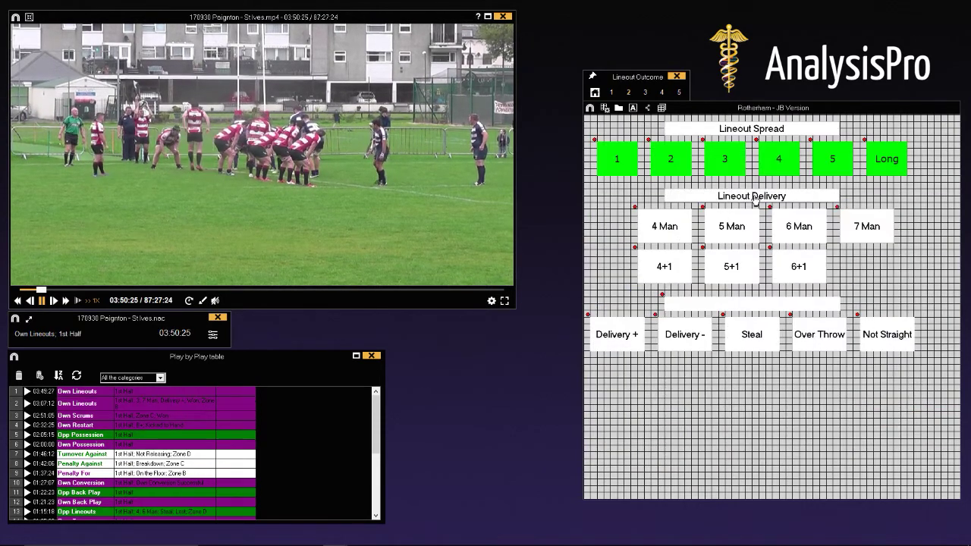
click(836, 161)
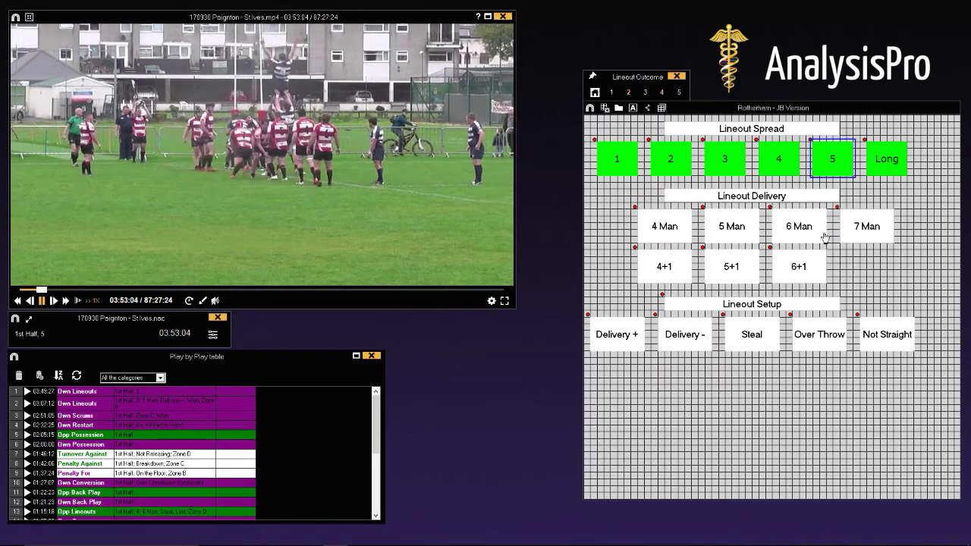
click(795, 239)
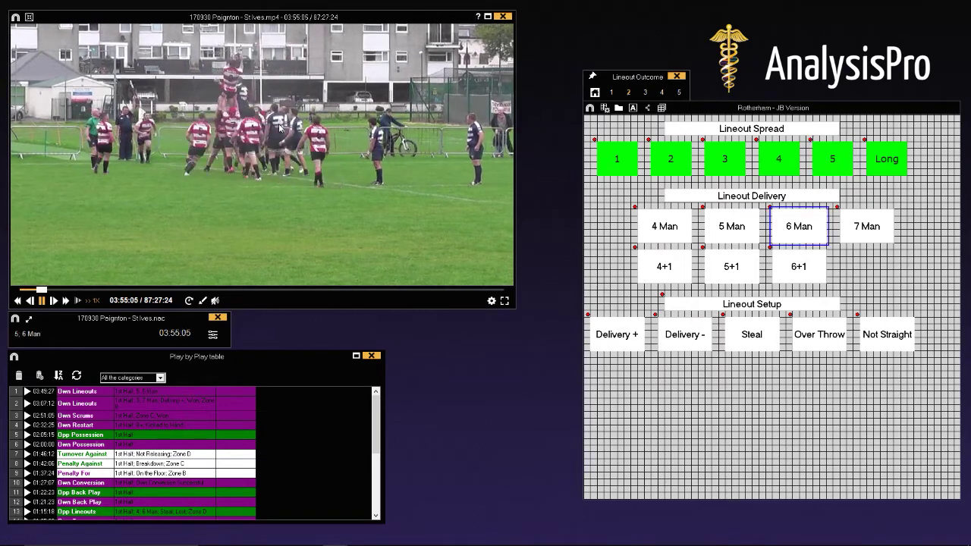
click(761, 344)
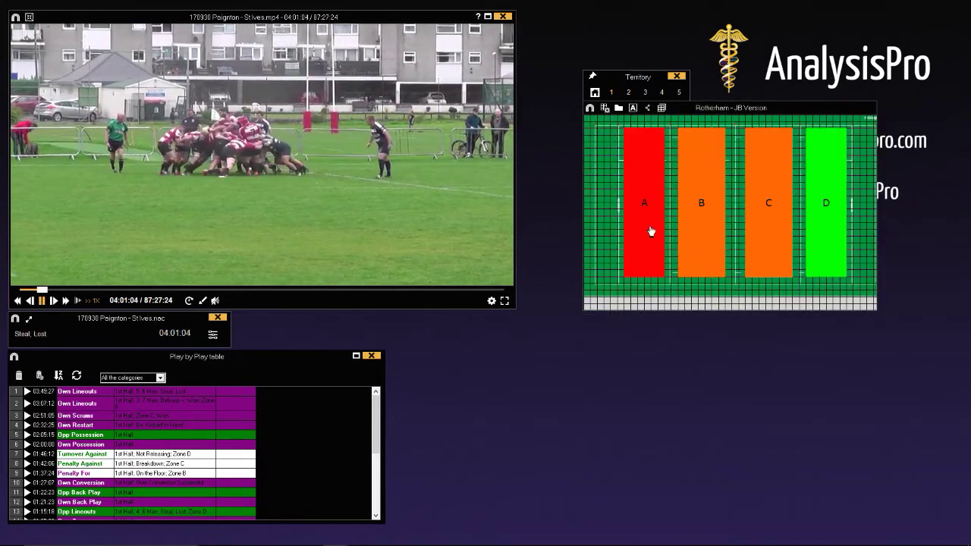
click(648, 229)
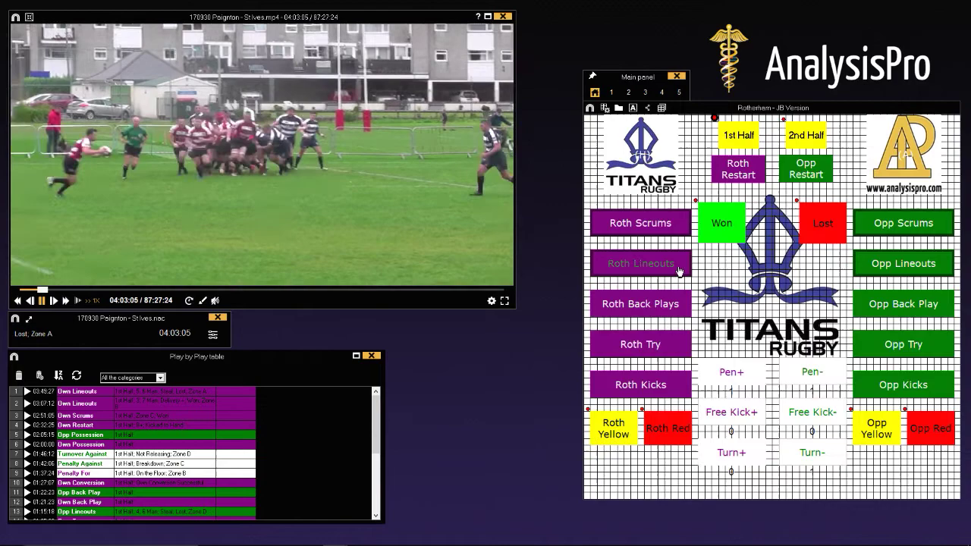
click(691, 263)
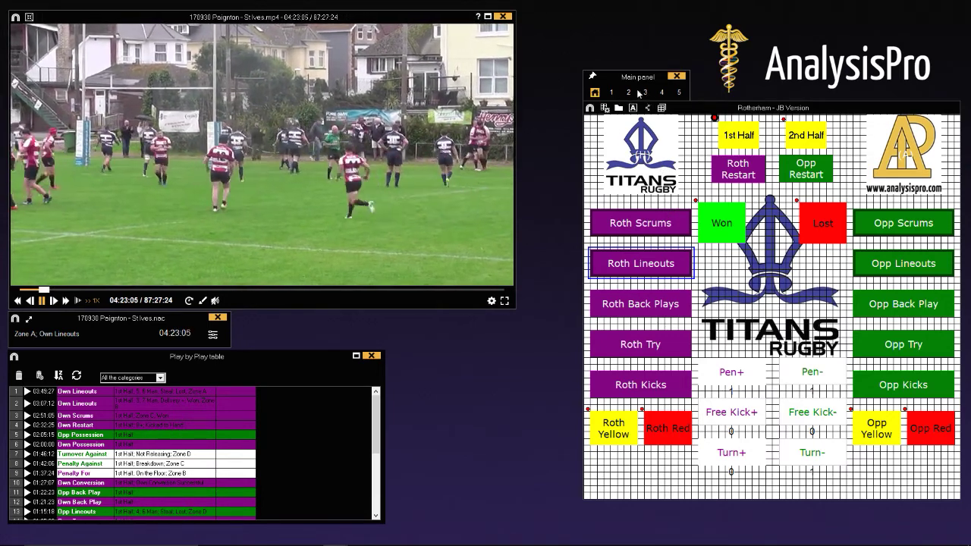
Step: Pause the match video and review the Territory, Lineout Outcome, Kicking, Penalties and Kicking at Goal panels, returning to the main panel
click(416, 125)
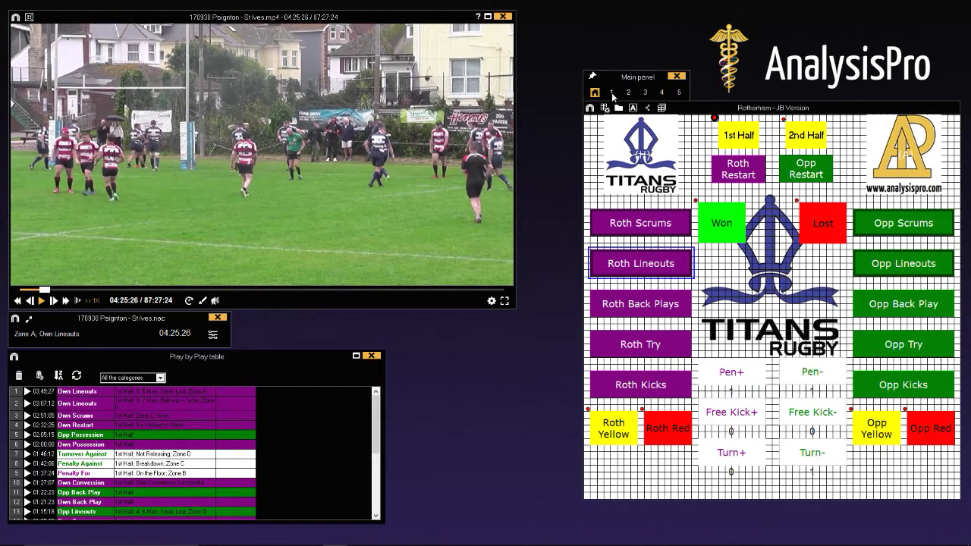
click(612, 93)
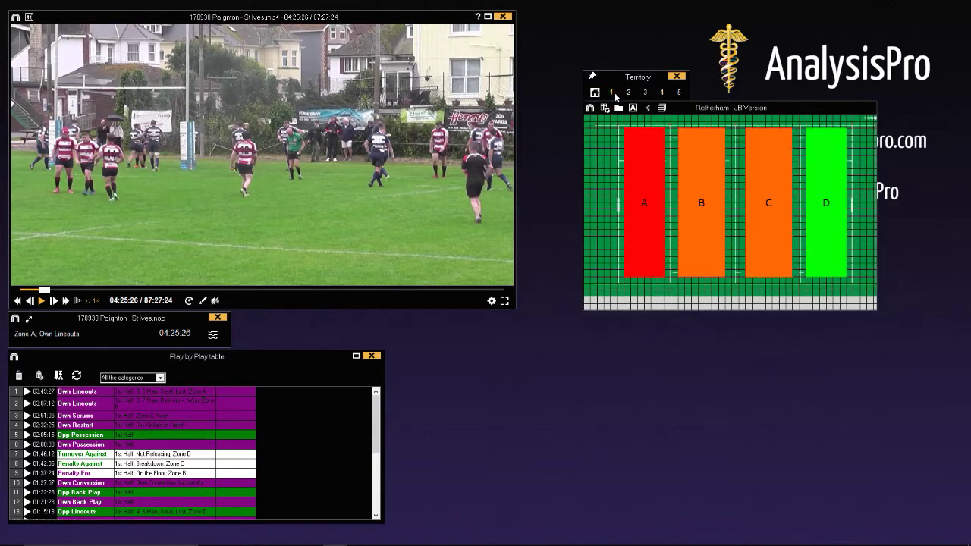
click(629, 93)
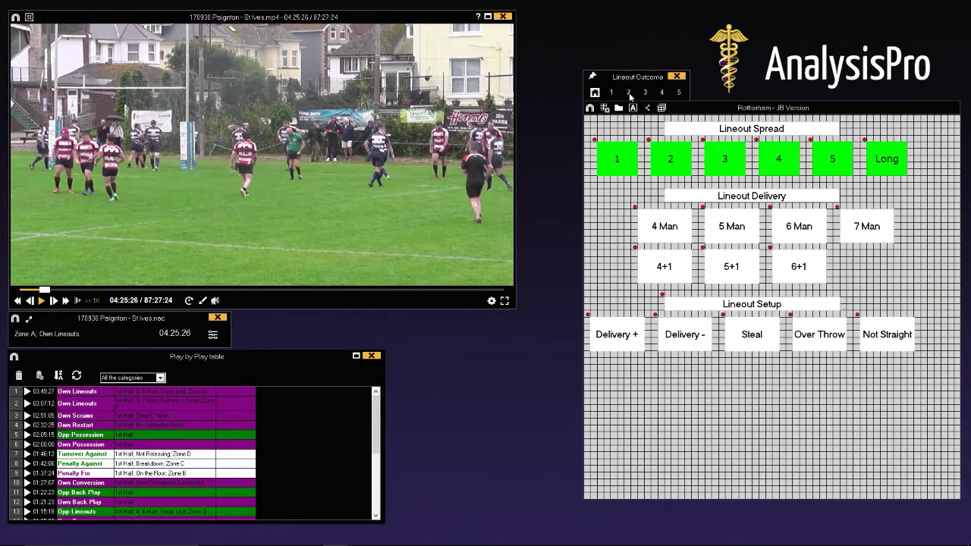
click(646, 92)
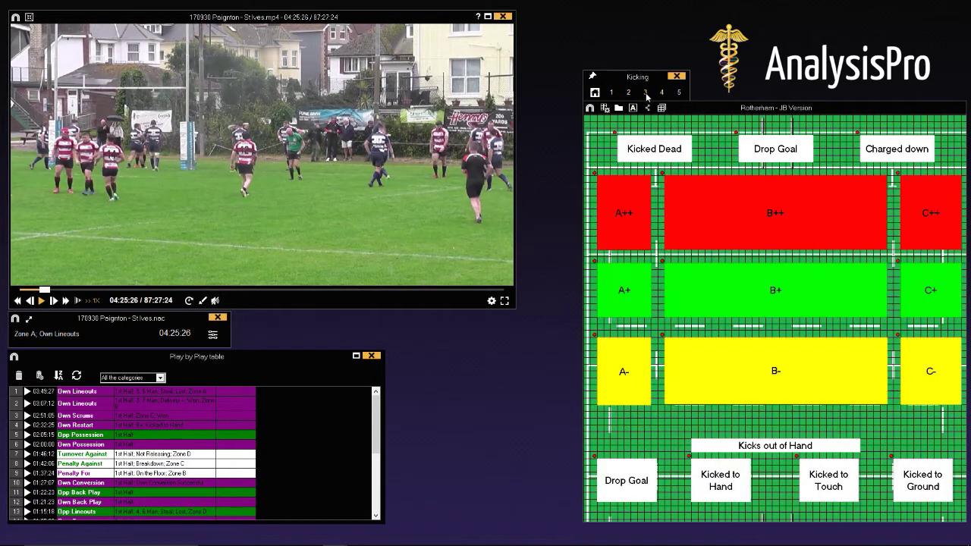
click(661, 92)
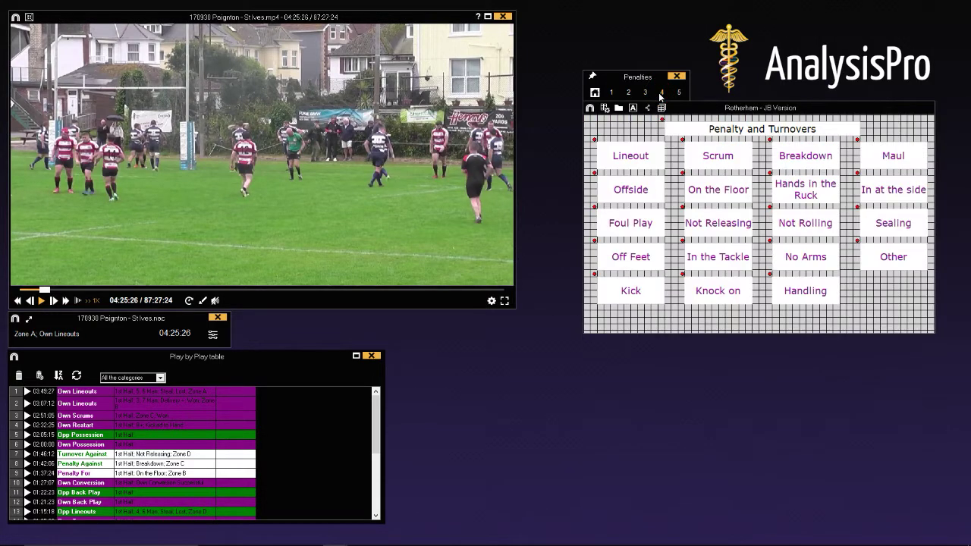
click(679, 92)
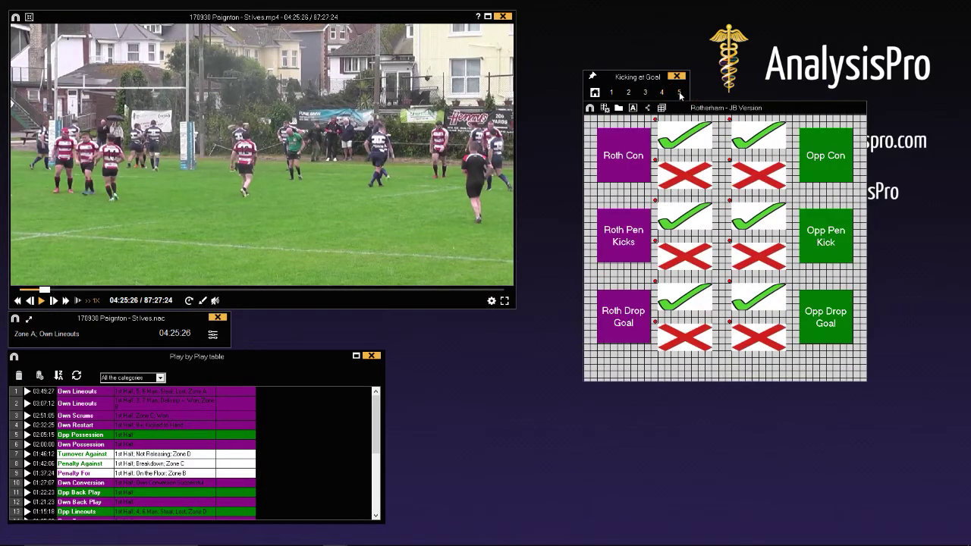
click(594, 93)
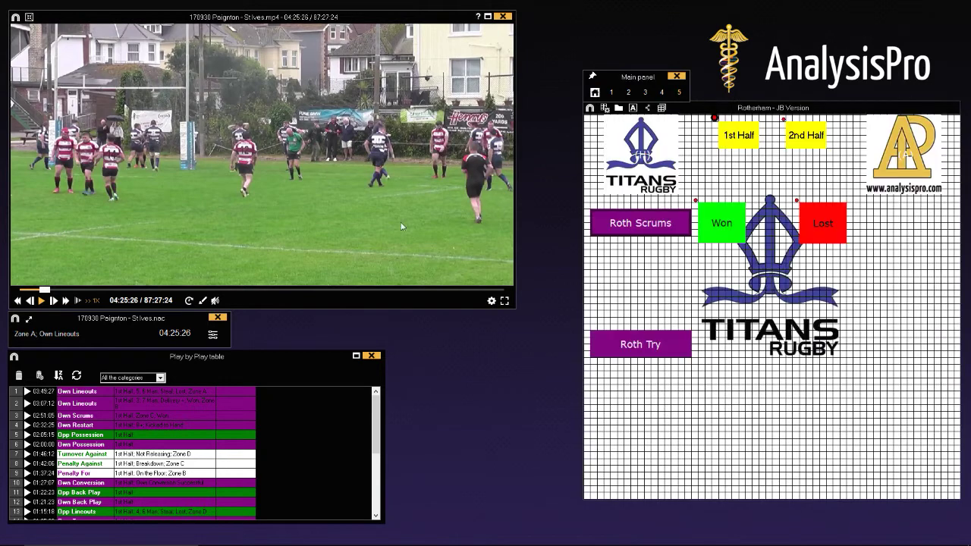
Step: Resume the match video and log a Roth Try followed by a successful Roth Con in the Kicking at Goal panel
click(371, 157)
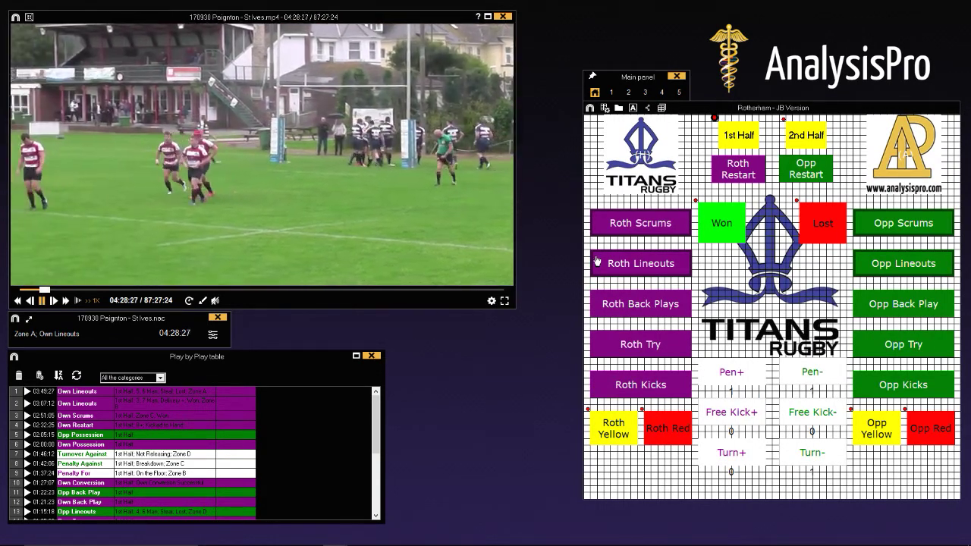
click(637, 352)
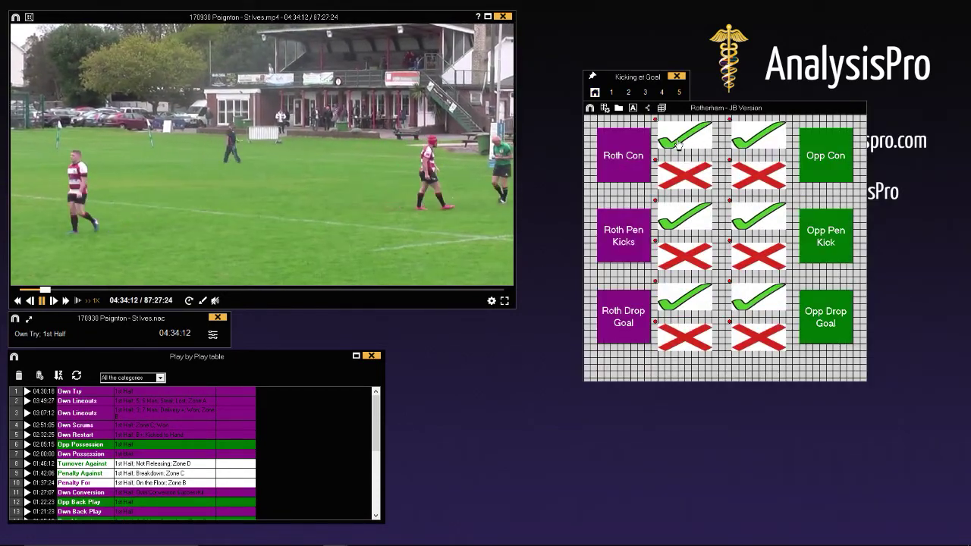
click(631, 171)
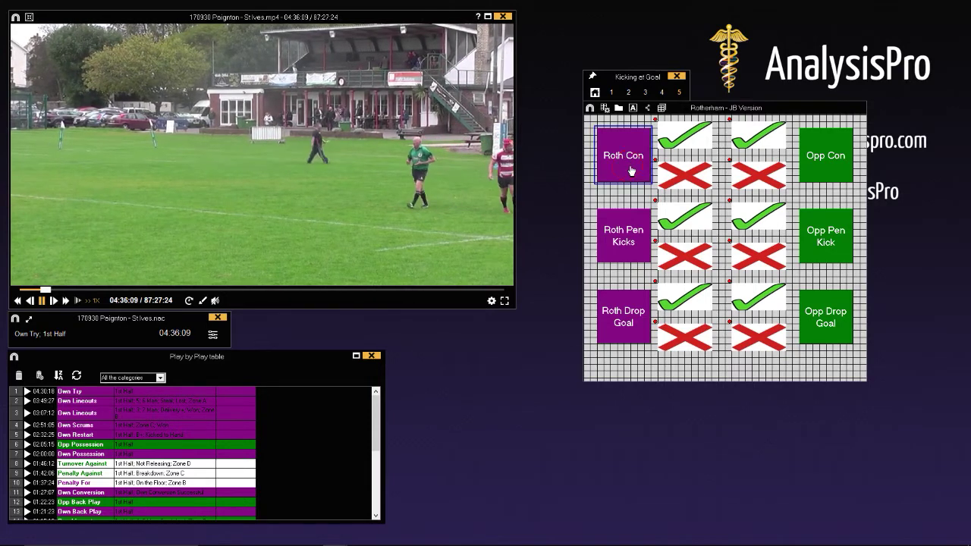
click(675, 141)
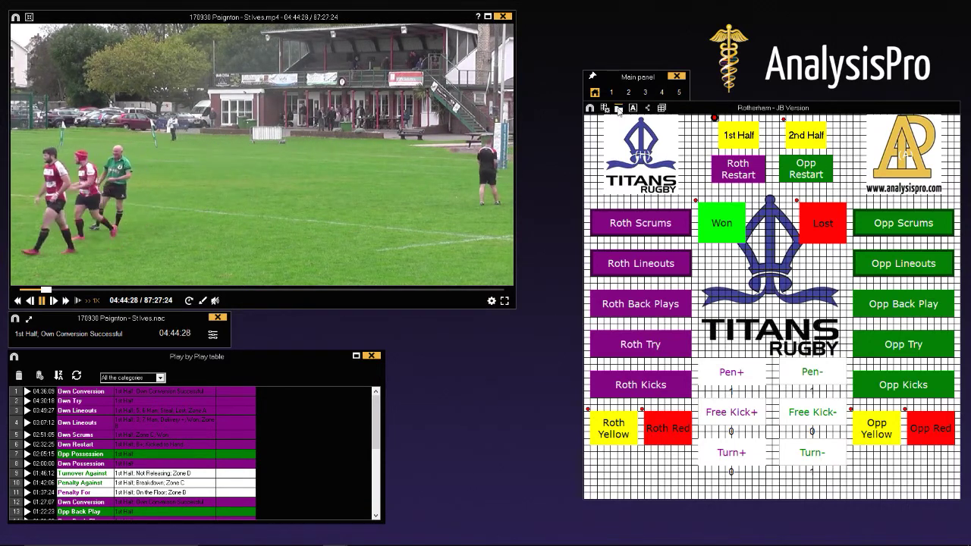
Step: Log a successful Roth penalty kick and a successful Opp penalty kick in the Kicking at Goal panel
click(679, 92)
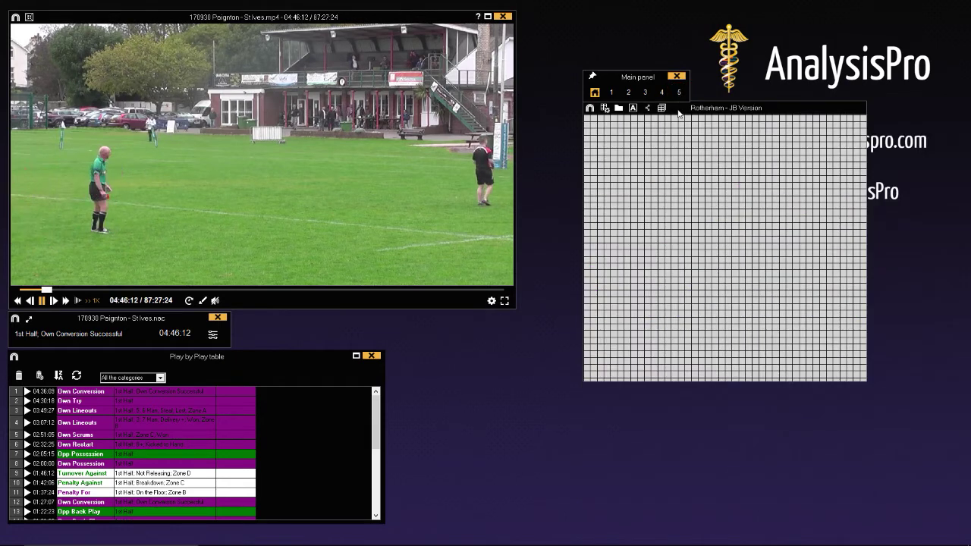
click(622, 242)
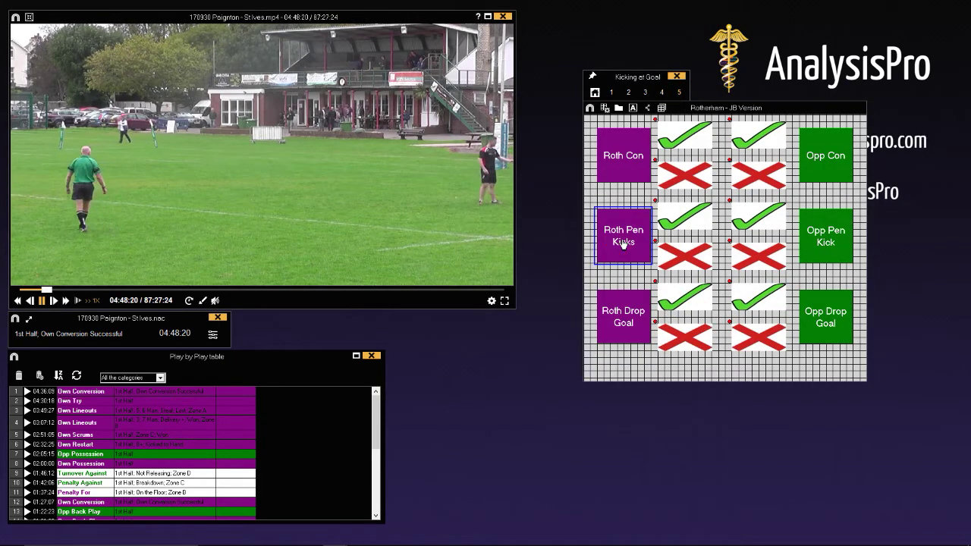
click(692, 222)
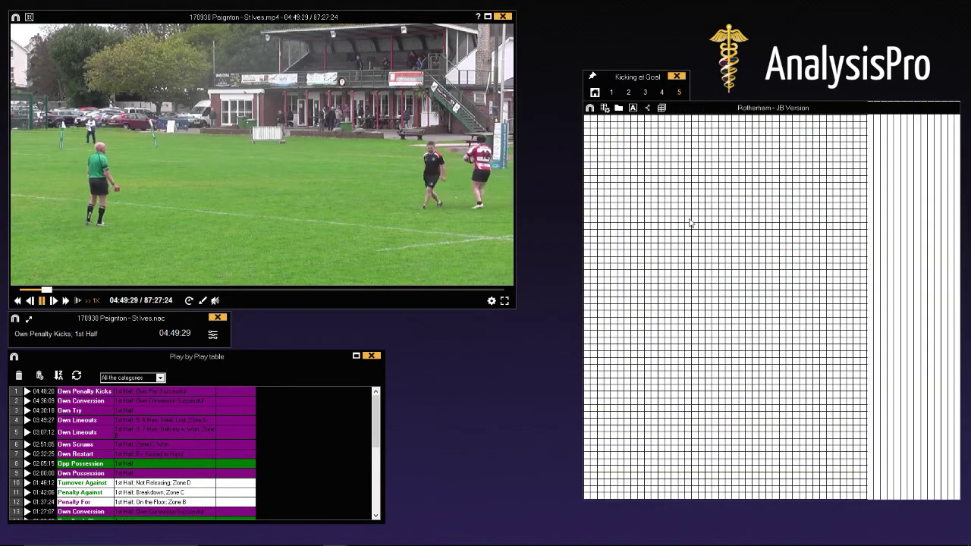
click(680, 92)
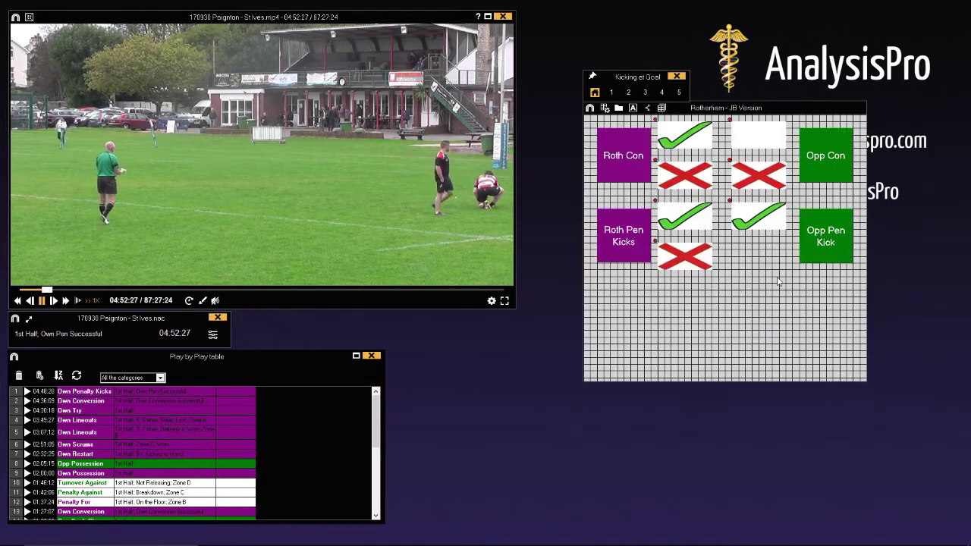
click(832, 237)
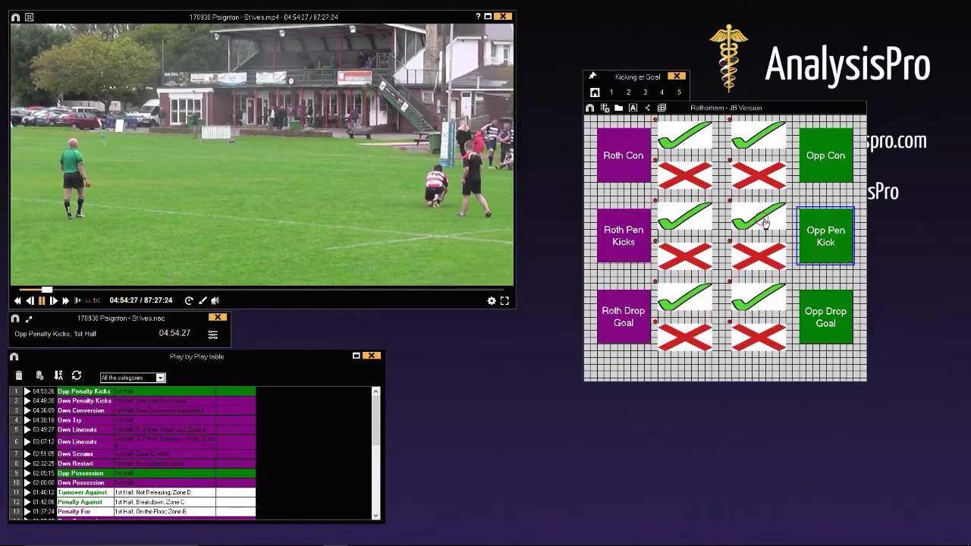
click(761, 218)
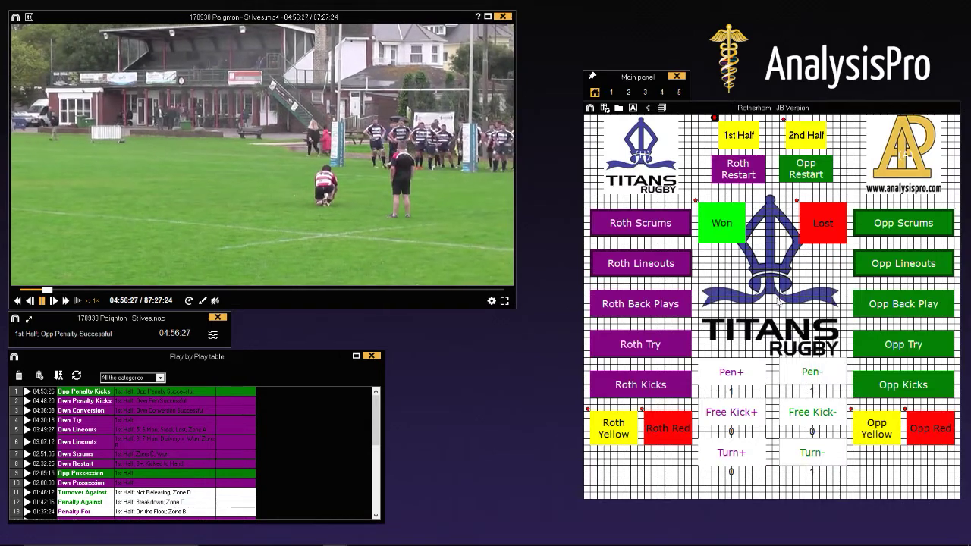
Step: Log a Roth Yellow card on the Roth possession, and end that possession's recording with the Titans logo
click(614, 429)
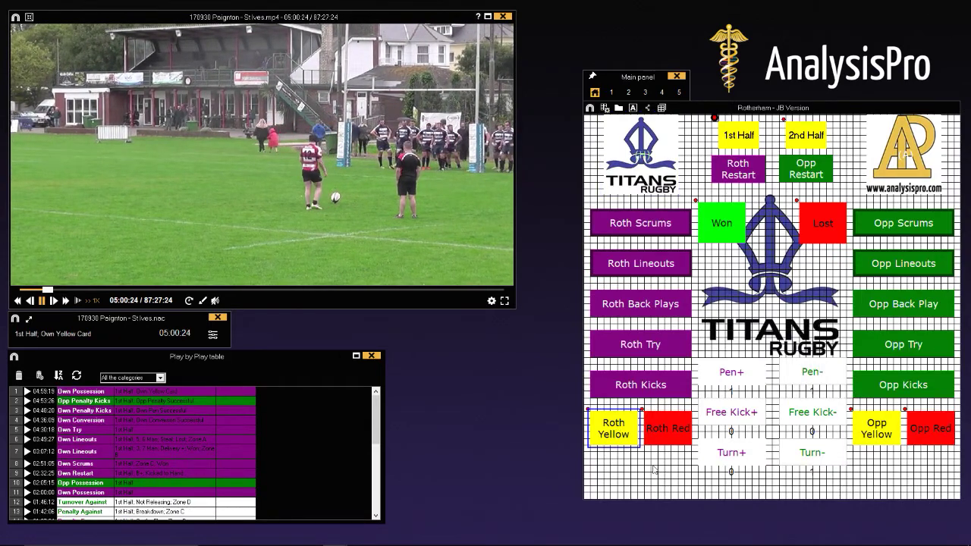
click(645, 155)
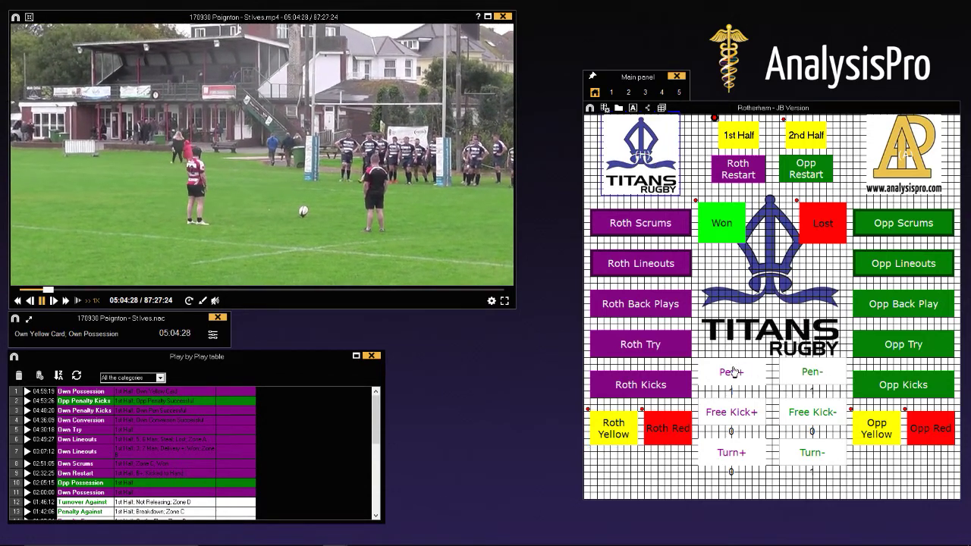
Step: Log a Pen- for Hands in the Ruck in territory zone D, and a Turn- for Maul in zone A
click(825, 375)
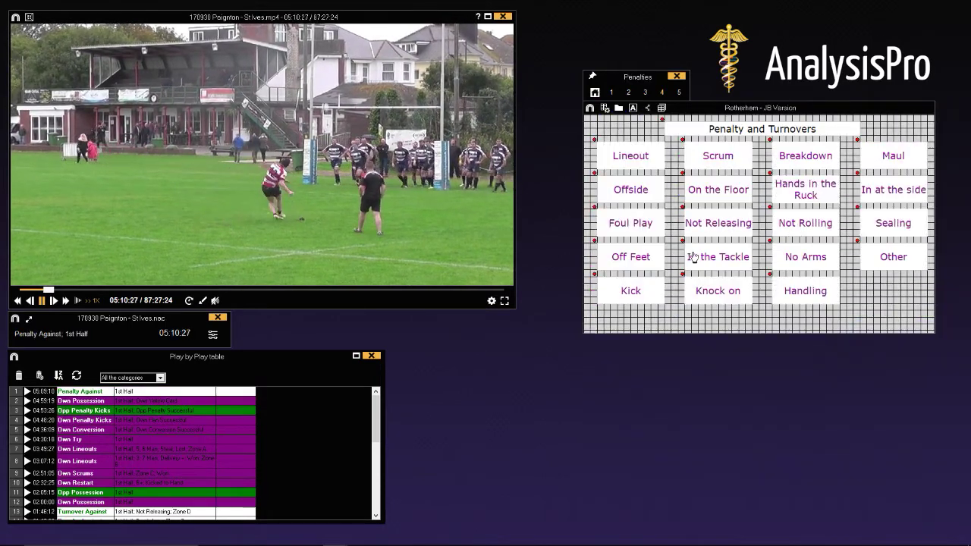
click(812, 194)
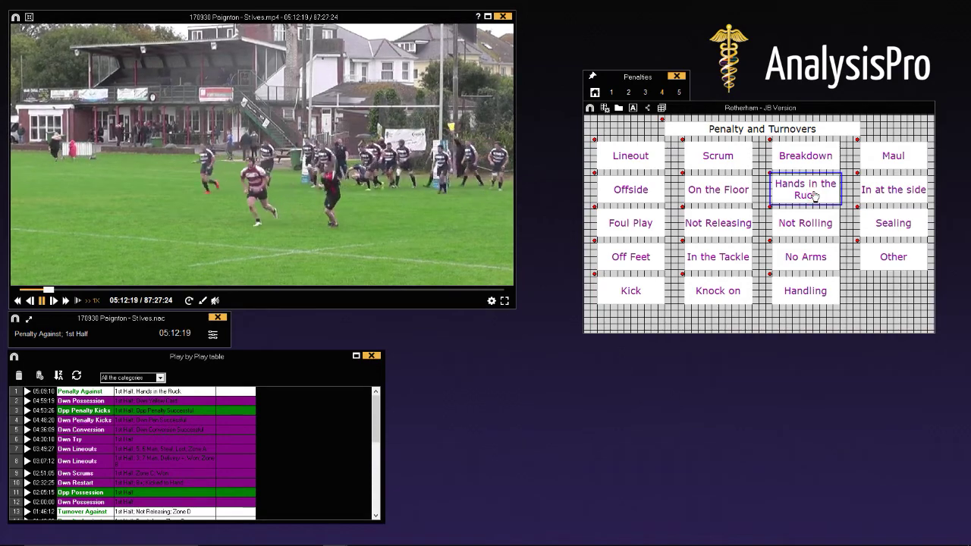
click(830, 162)
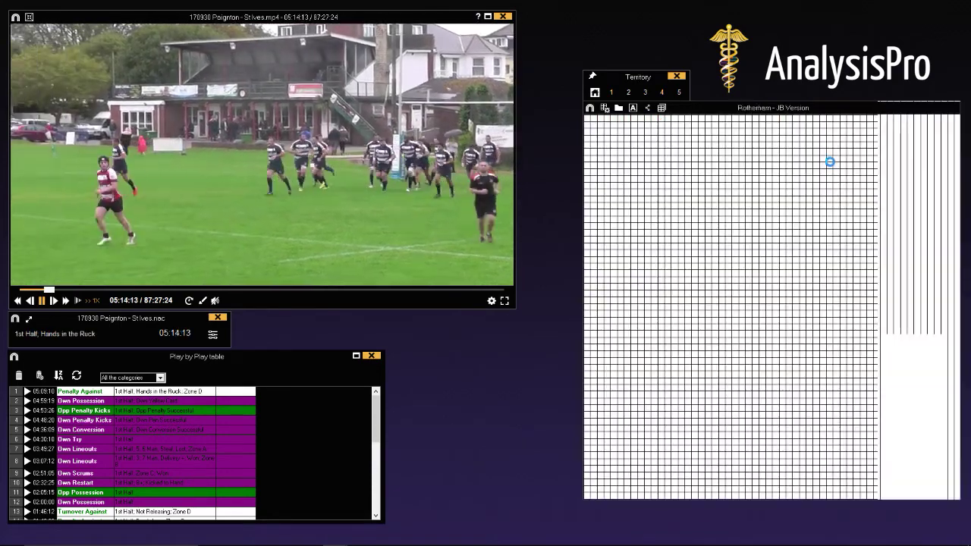
click(813, 454)
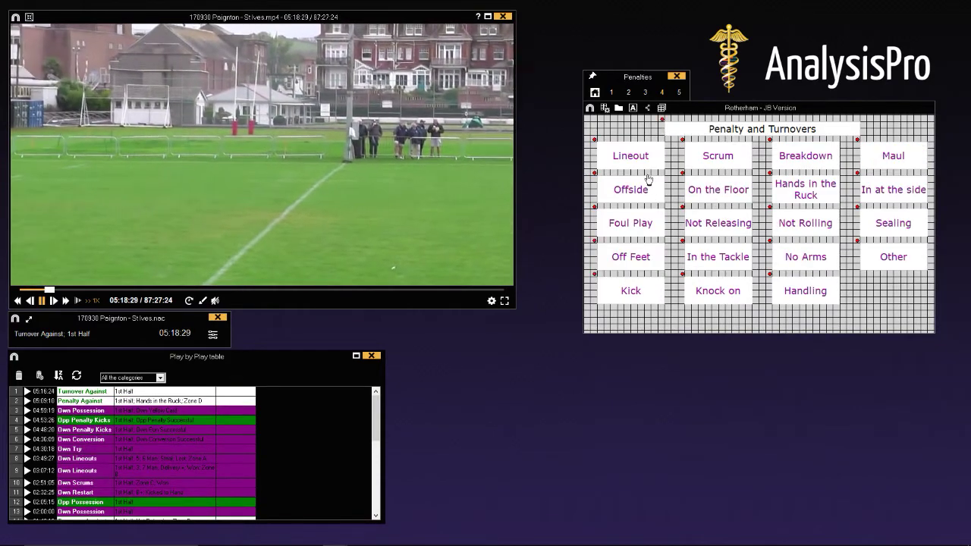
click(863, 155)
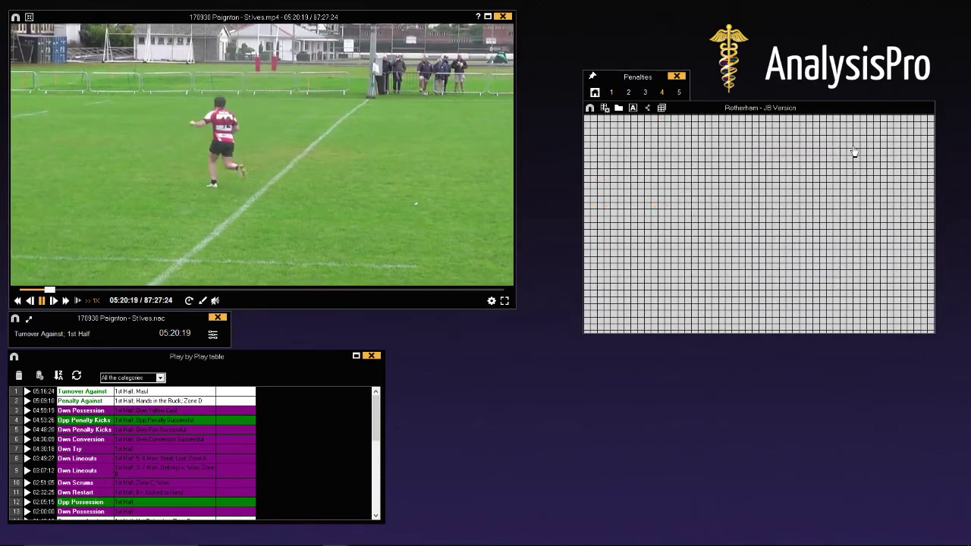
click(648, 178)
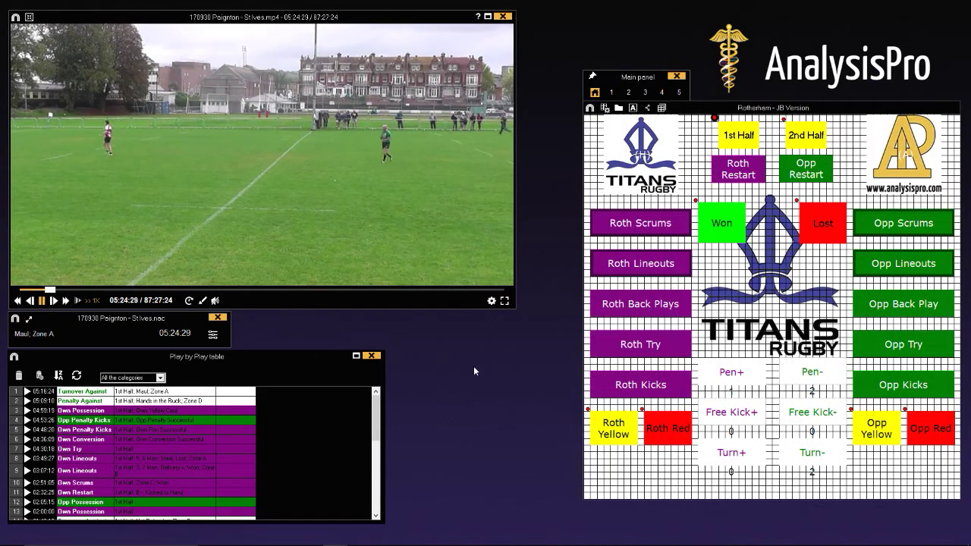
Step: Pause the match video and open the existing dashboard Rotherham Match Day JB
click(398, 167)
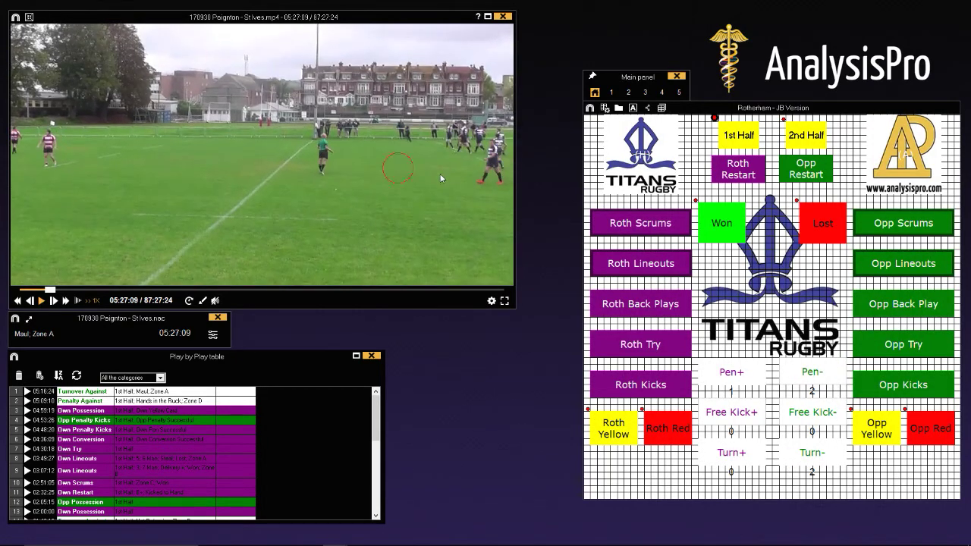
click(29, 321)
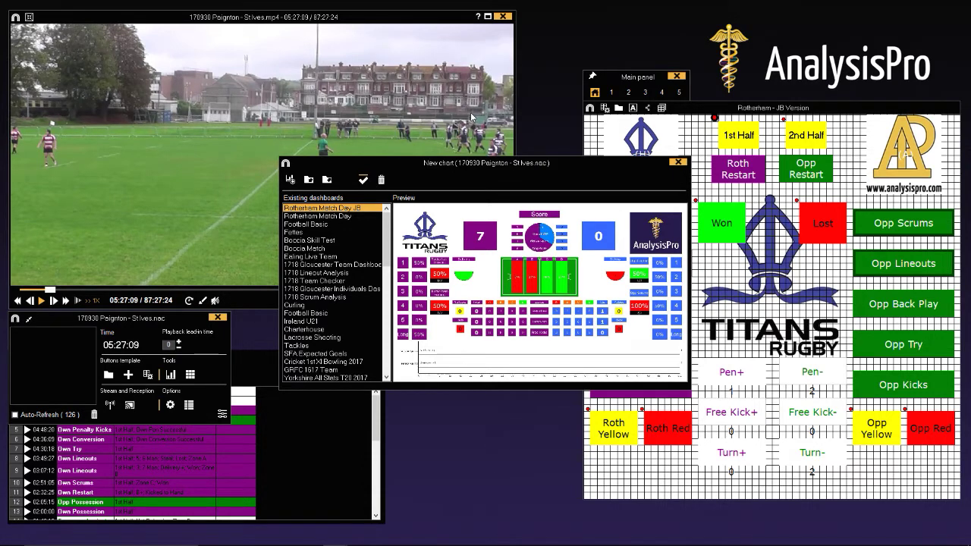
key(Return)
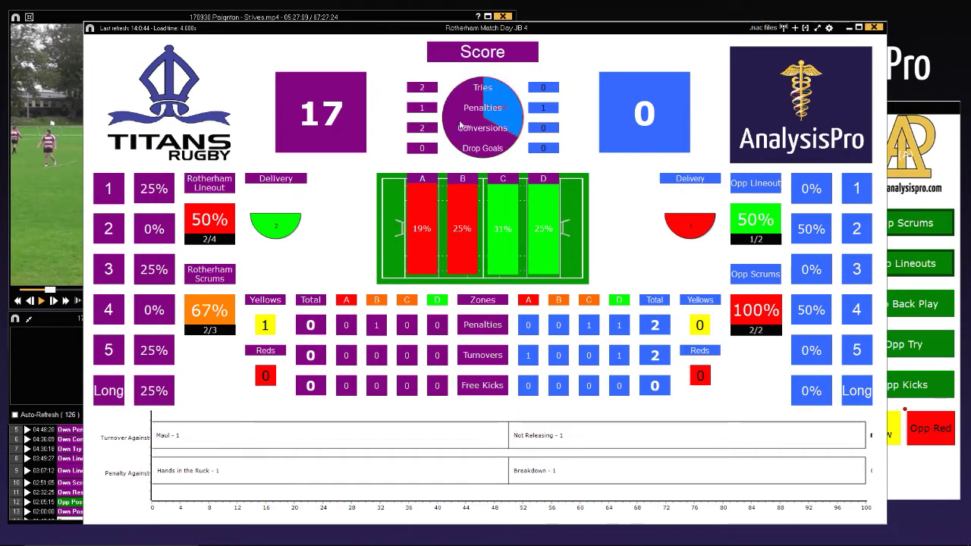
Step: Move the dashboard window aside, resume the match video and log an Opp possession with the AnalysisPro logo on the template
drag(584, 27, 497, 46)
click(437, 32)
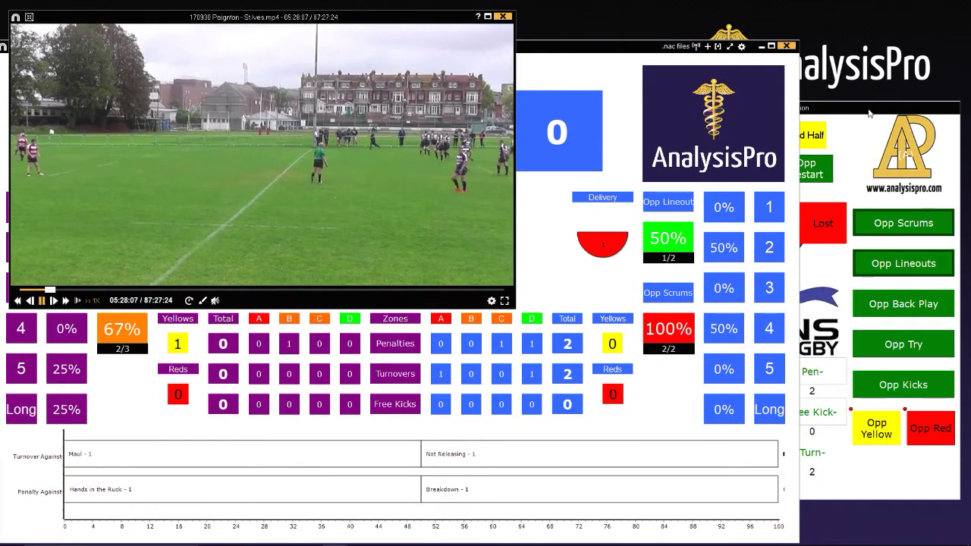
click(887, 135)
click(902, 148)
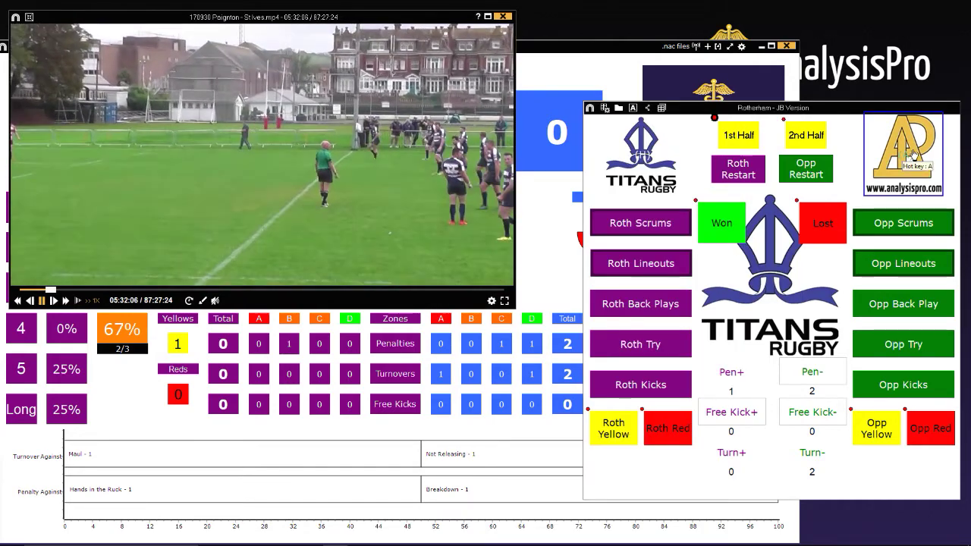
Step: Bring the match-day dashboard to the front and reposition it fully in view to examine the score, possession and lineout statistics
click(542, 47)
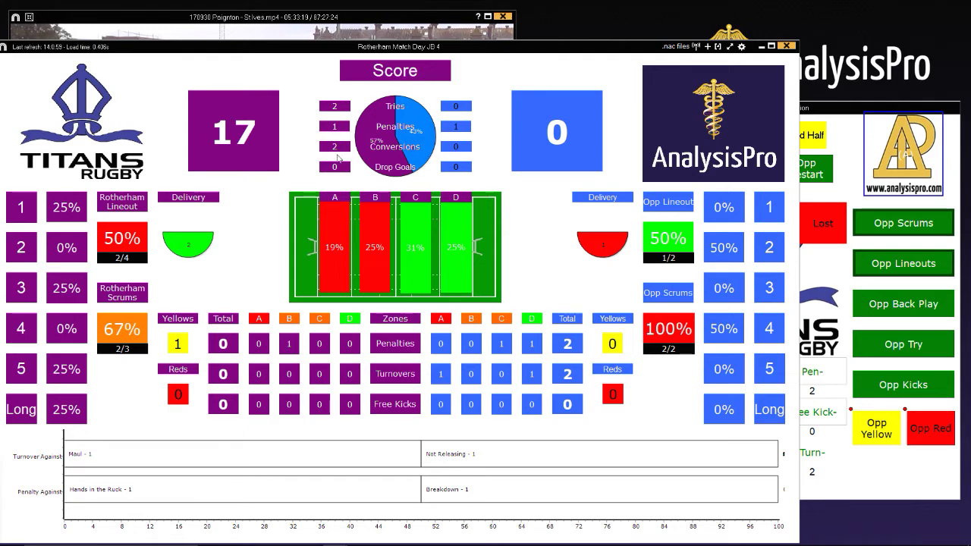
drag(348, 46, 384, 28)
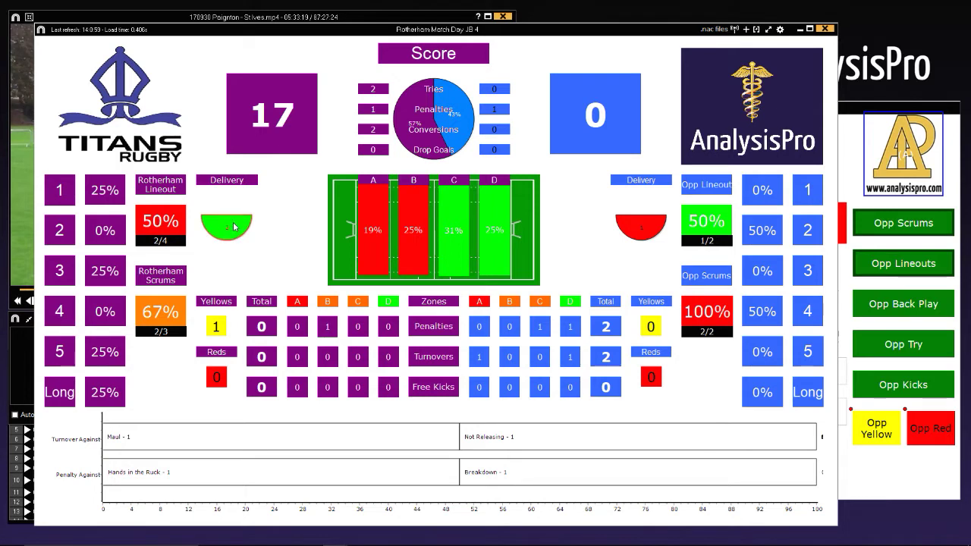
Step: Resume the match video, log a Roth Lineout with spread 2, 5 Man, Delivery - and territory zone B, and end its recording
click(353, 23)
click(871, 108)
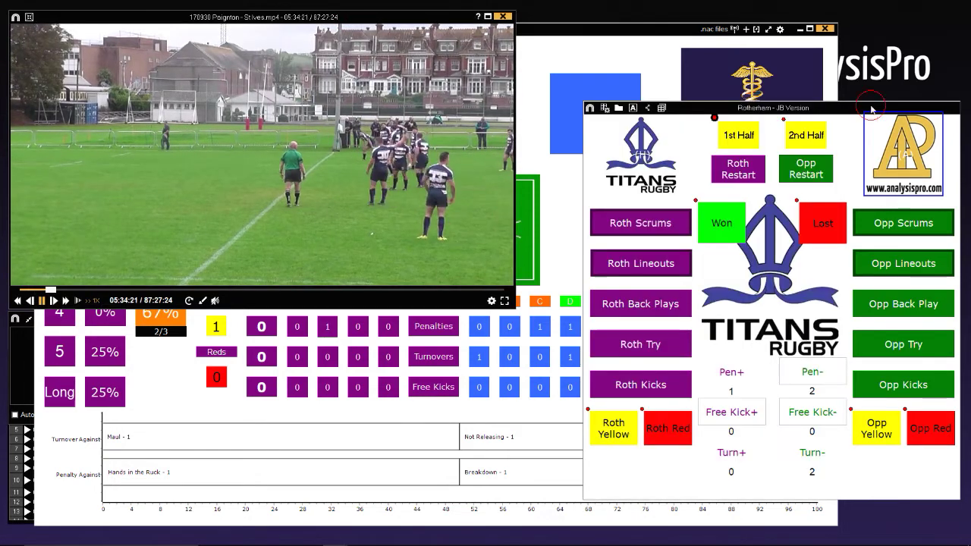
click(641, 264)
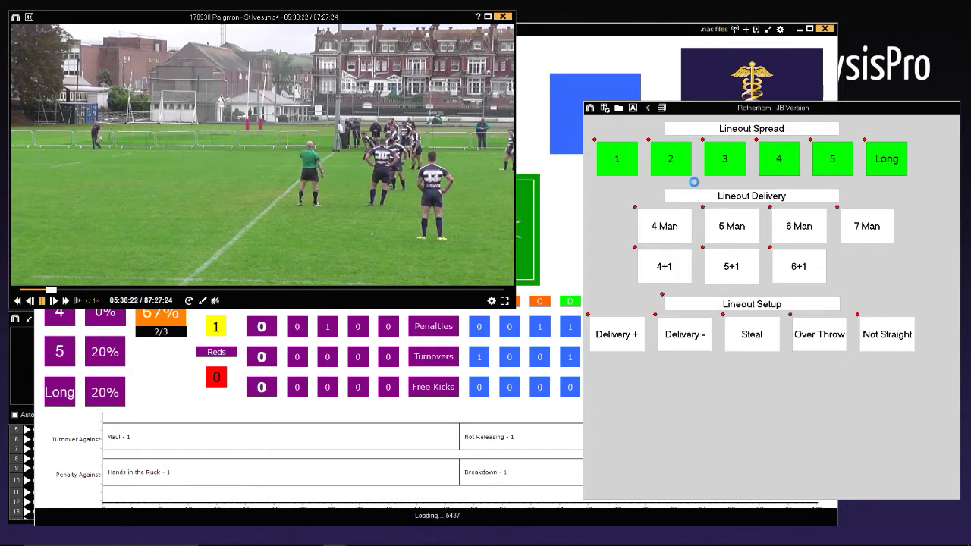
click(674, 160)
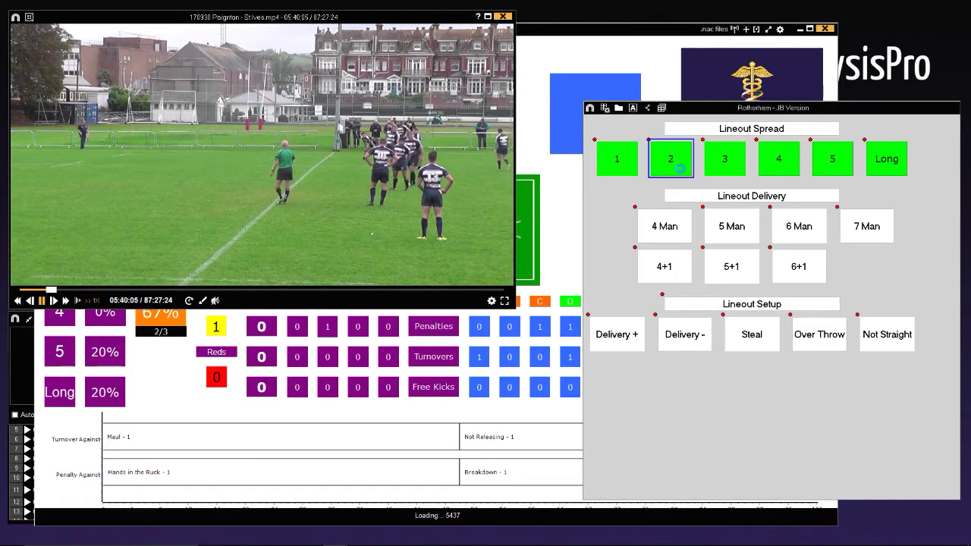
click(747, 233)
click(696, 347)
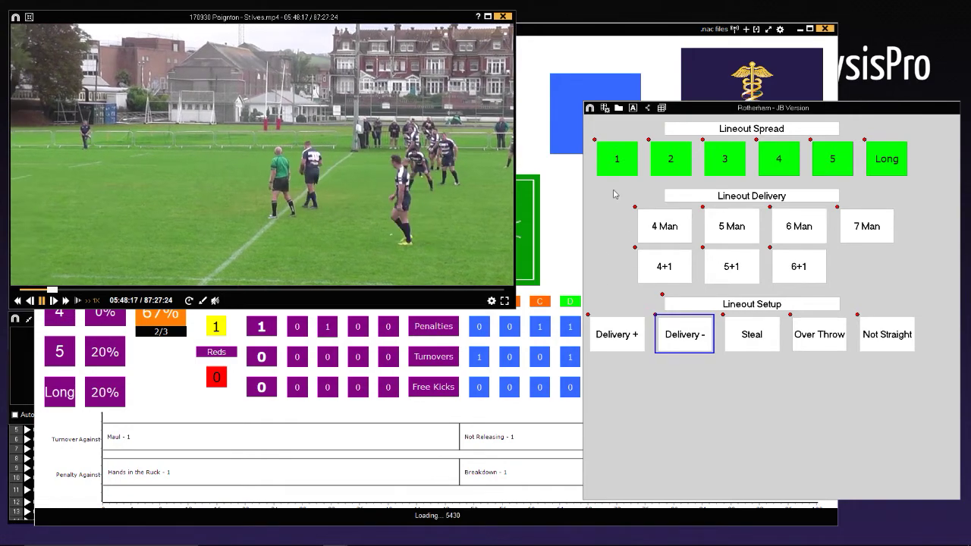
click(706, 188)
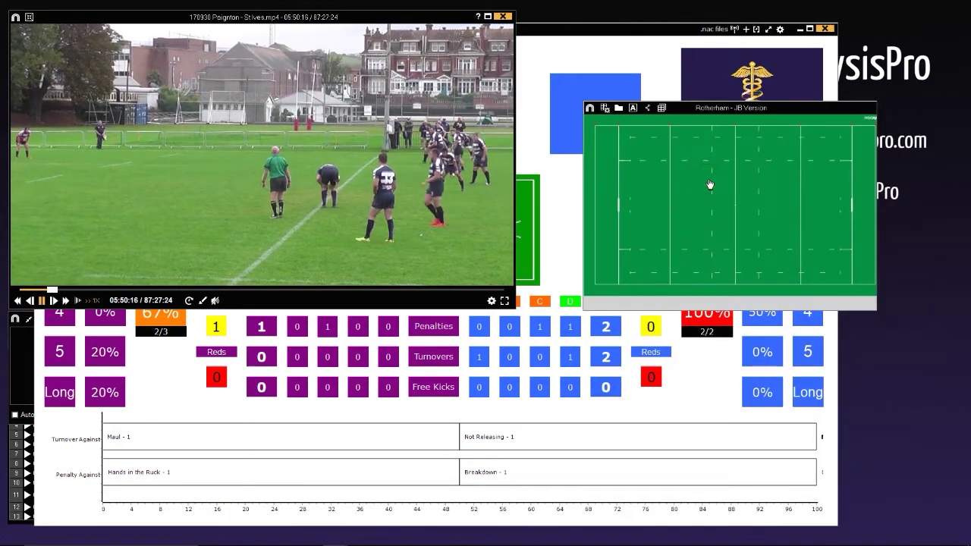
click(709, 185)
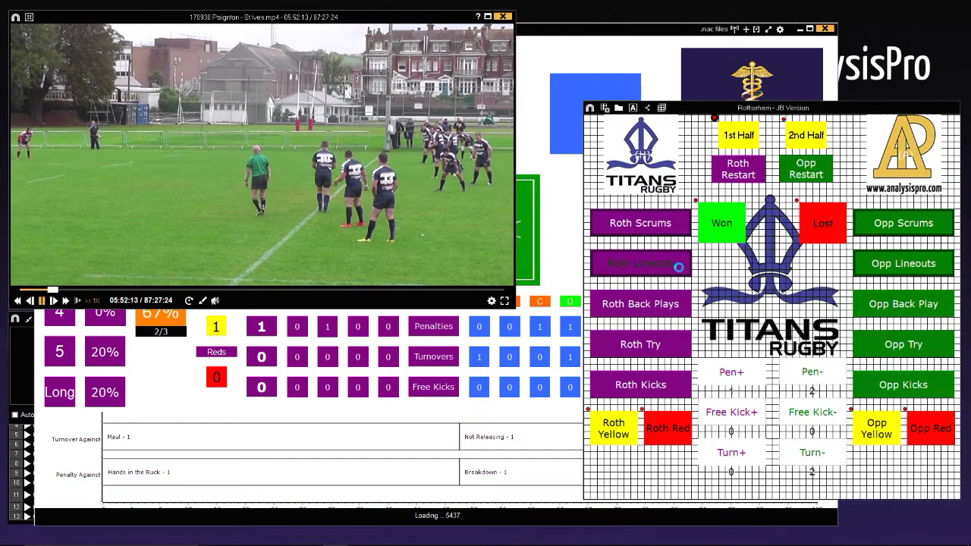
click(679, 264)
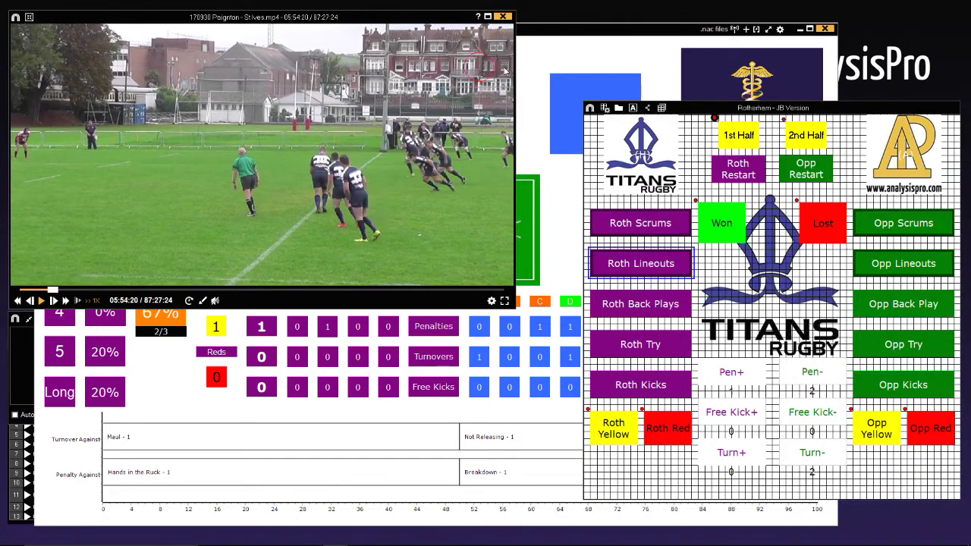
Step: Return to the match-day dashboard and open the data label settings of the won-lineouts count under Rotherham Lineout
click(541, 57)
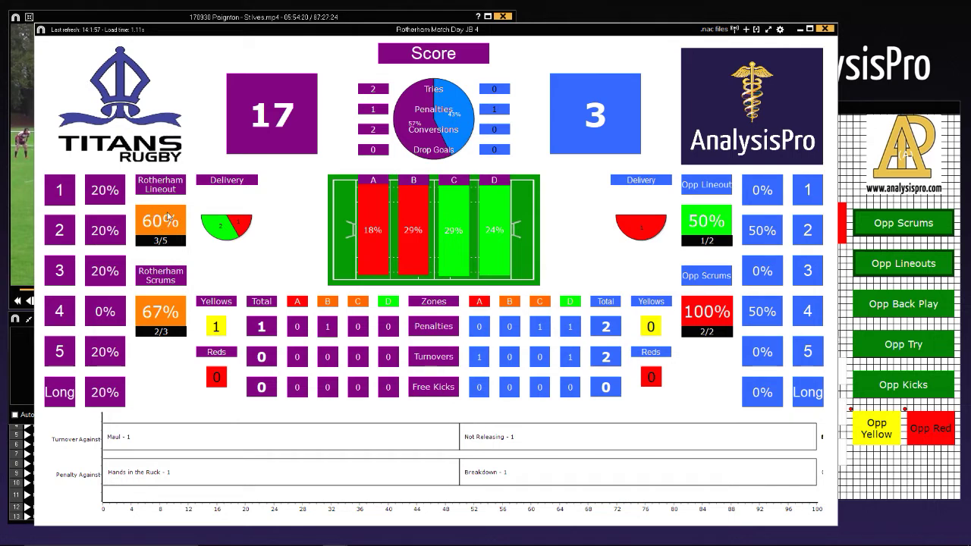
mouse_move(163, 222)
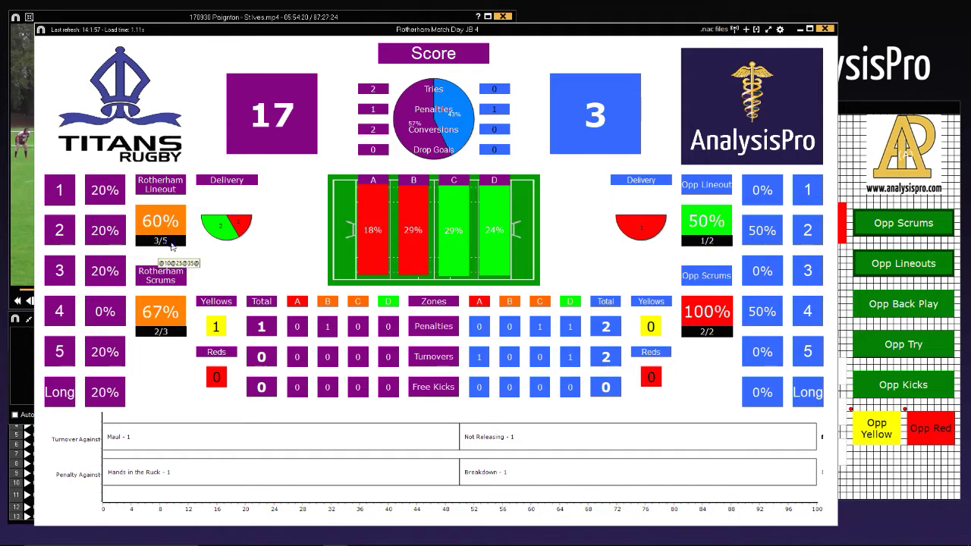
right_click(172, 243)
click(213, 361)
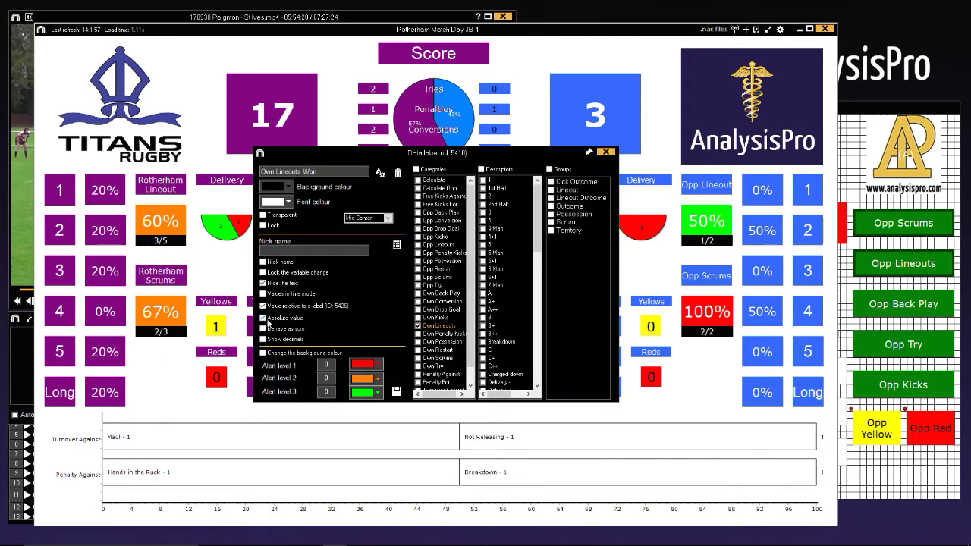
Step: Close the won-lineouts label settings and widen the dashboard window to reveal the helper labels beyond the AnalysisPro logo
click(609, 153)
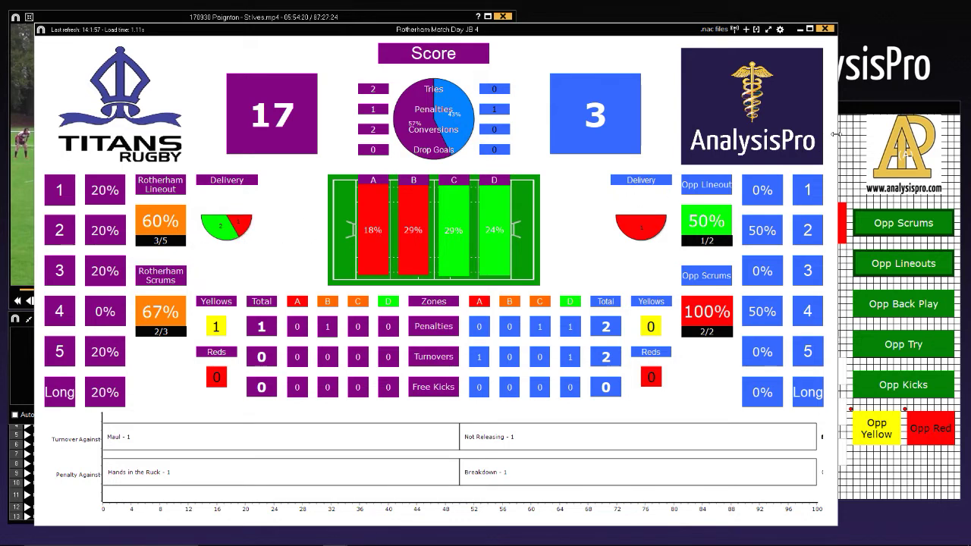
drag(835, 134, 959, 134)
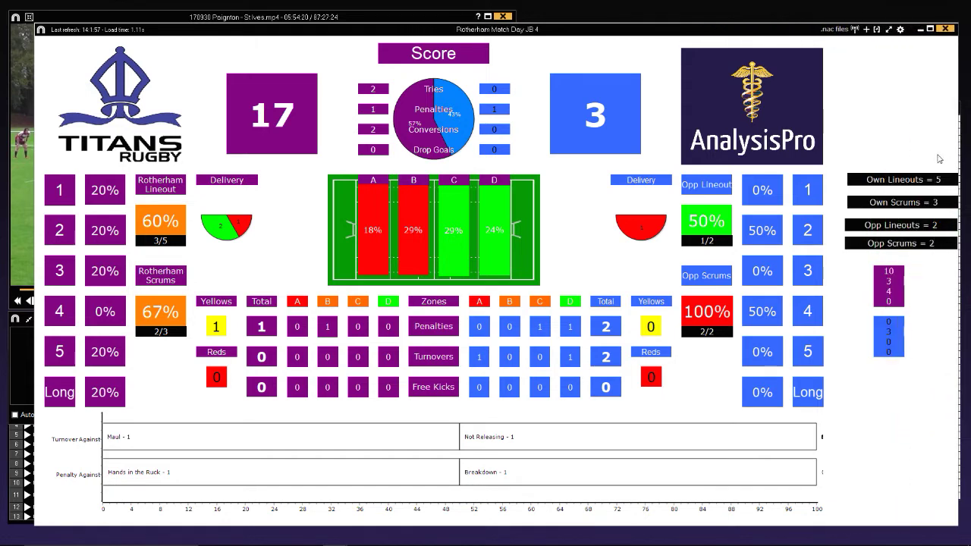
Step: Open the settings of the Rotherham Lineout percentage label, examine its selected category, descriptor and relative value, and close them
right_click(173, 221)
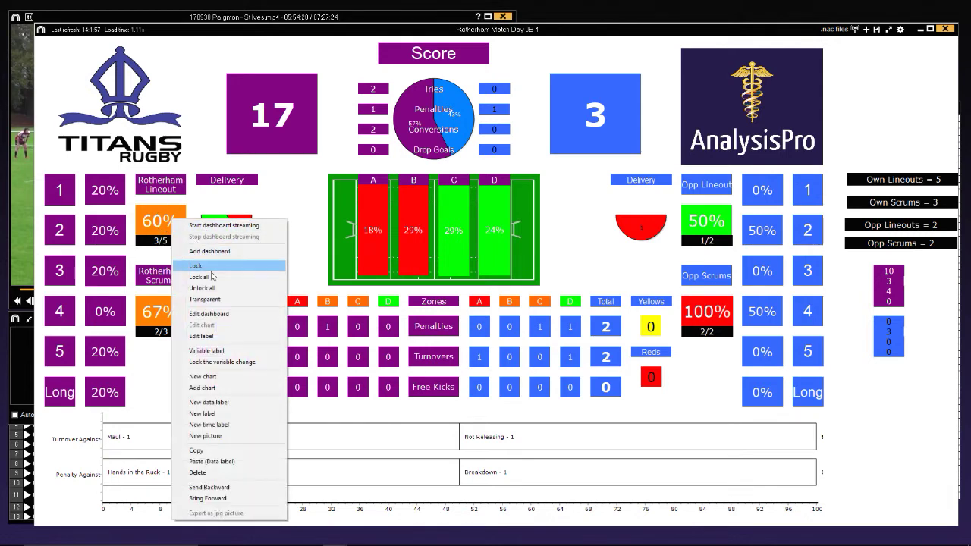
click(202, 336)
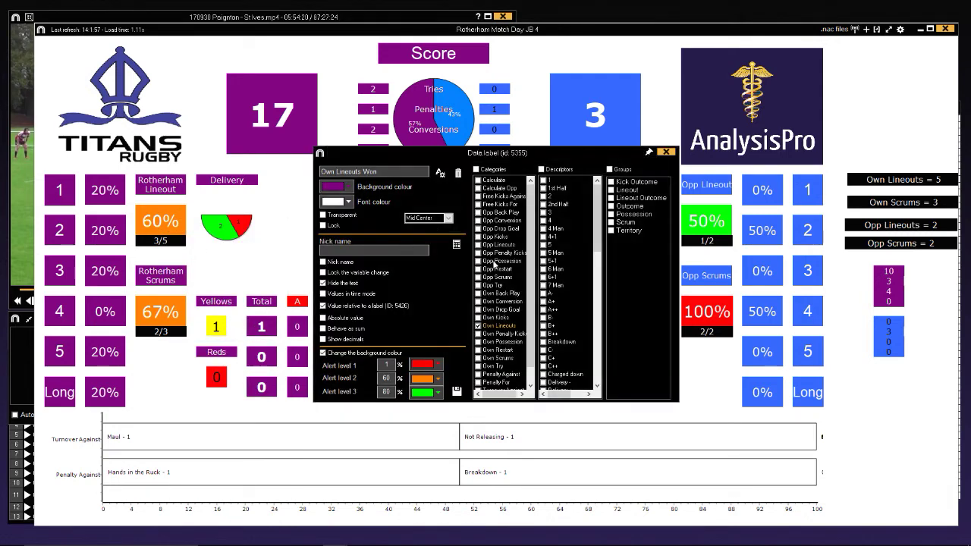
scroll(532, 240, down, 1)
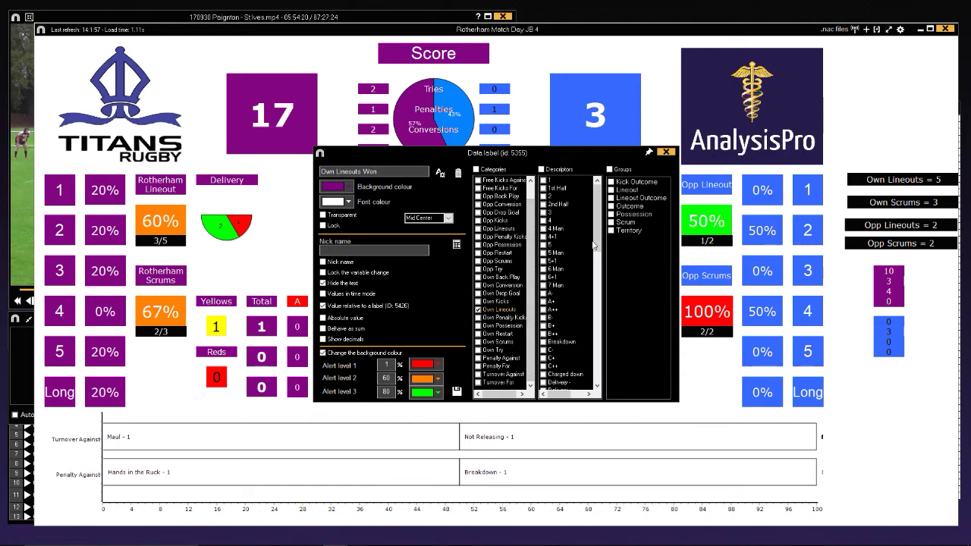
drag(600, 226, 598, 293)
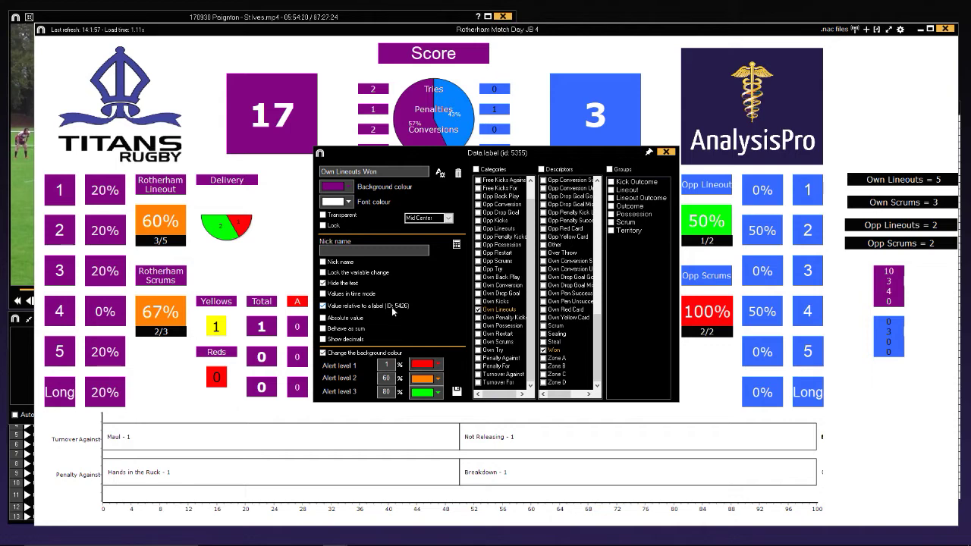
click(666, 153)
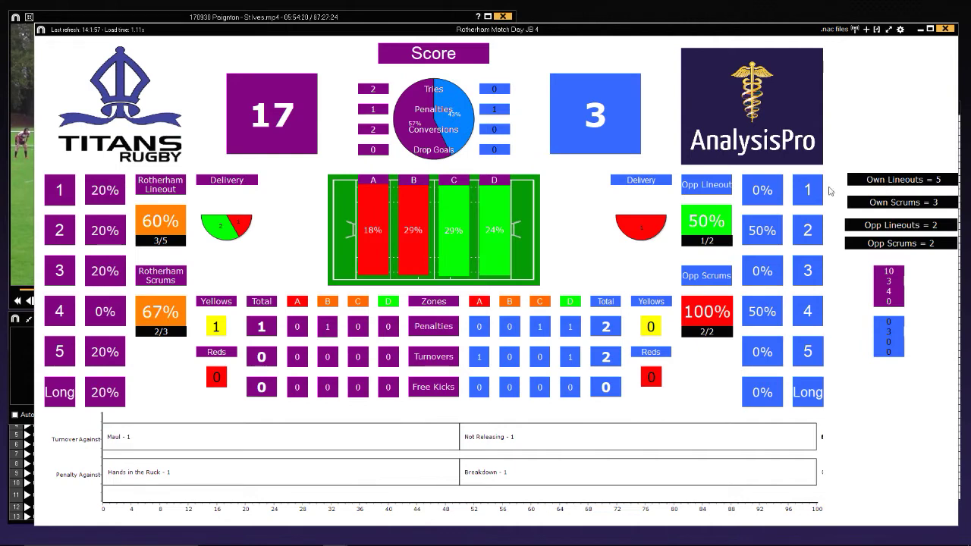
Step: Set the Rotherham Lineout percentage label's value relative to data label ID:5426, Own Lineouts, and save the label
right_click(171, 222)
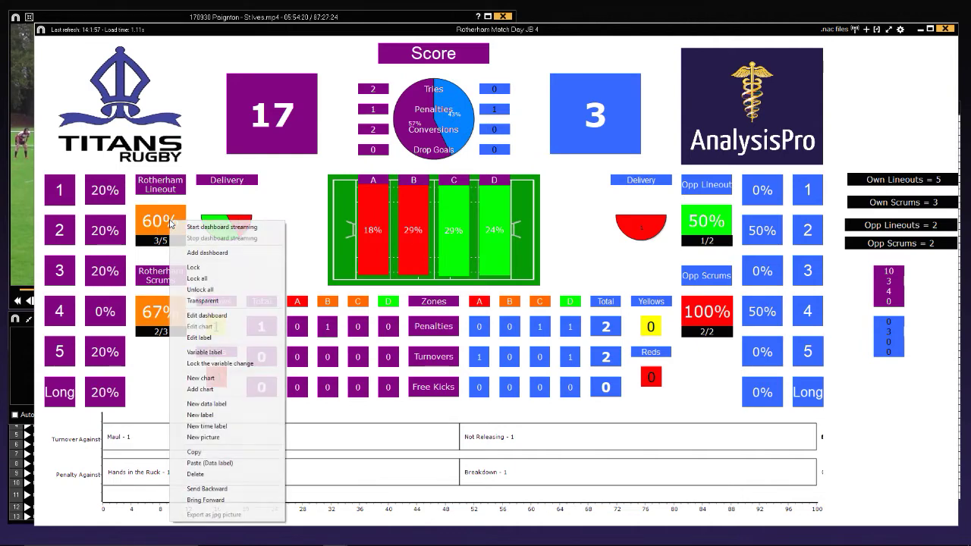
click(199, 338)
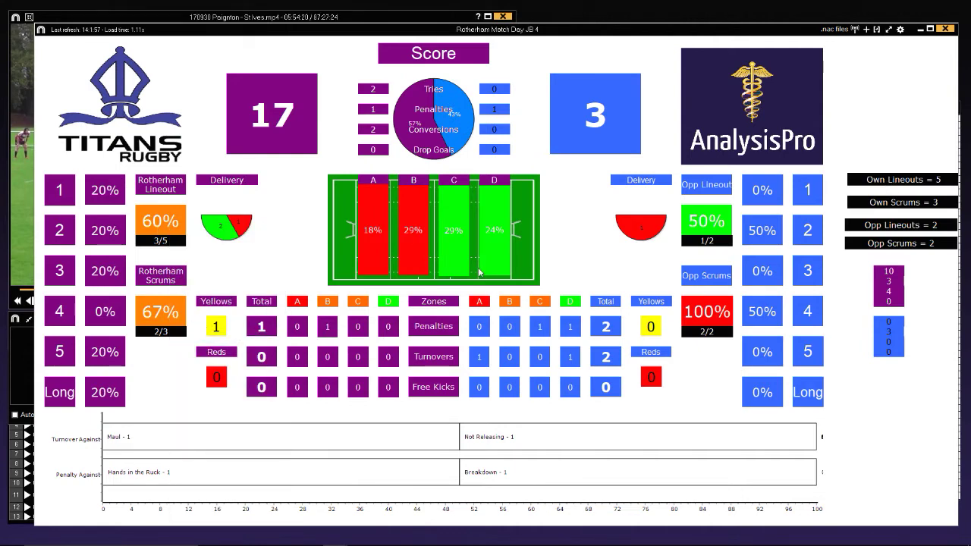
drag(599, 216, 599, 351)
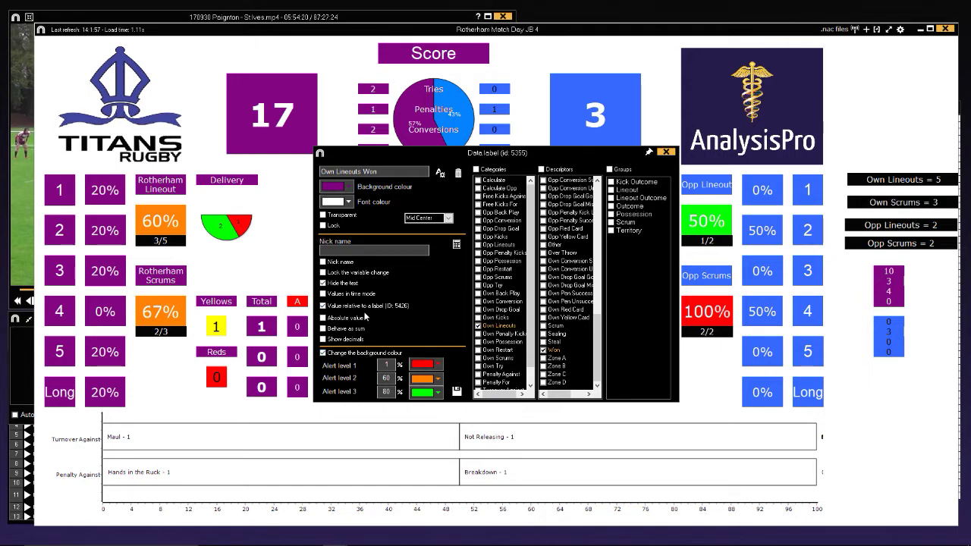
click(353, 306)
click(377, 306)
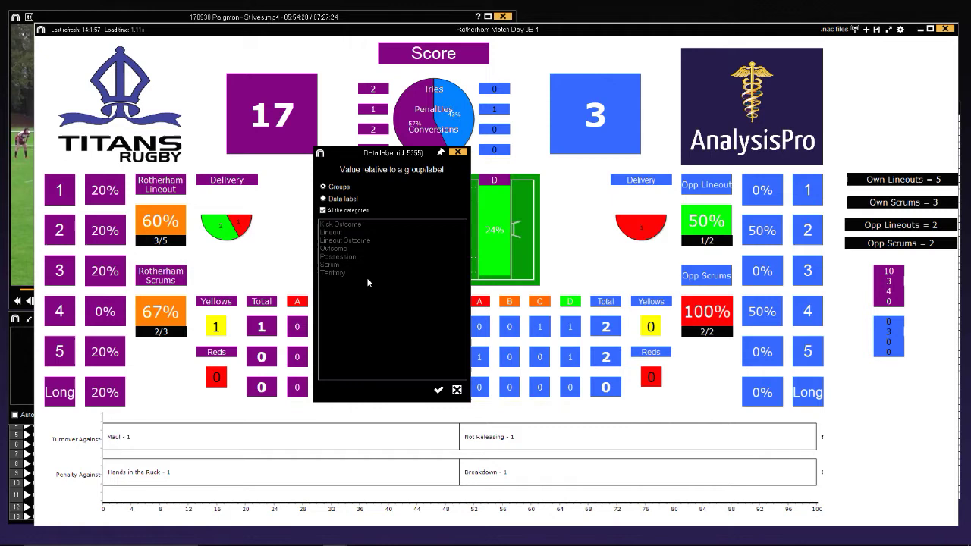
click(342, 200)
drag(463, 231, 466, 356)
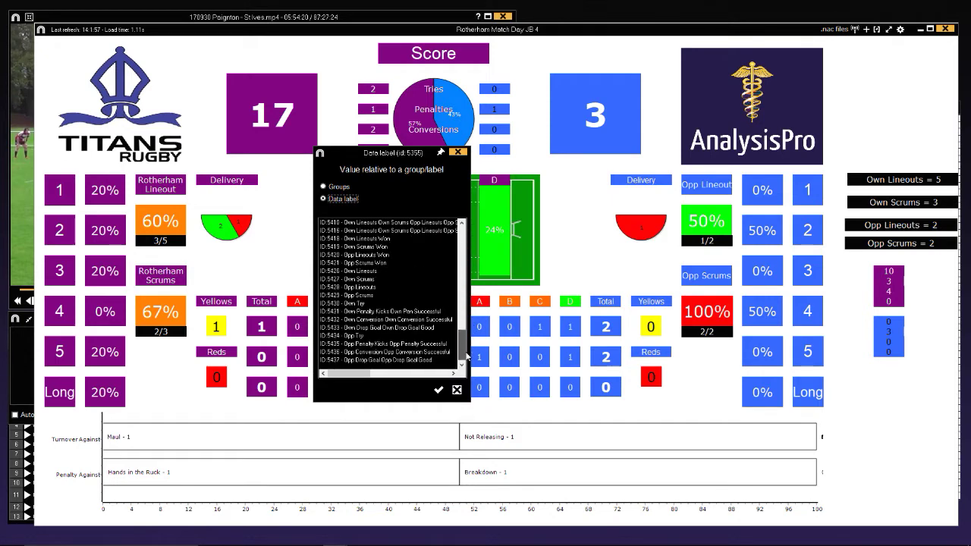
double_click(364, 274)
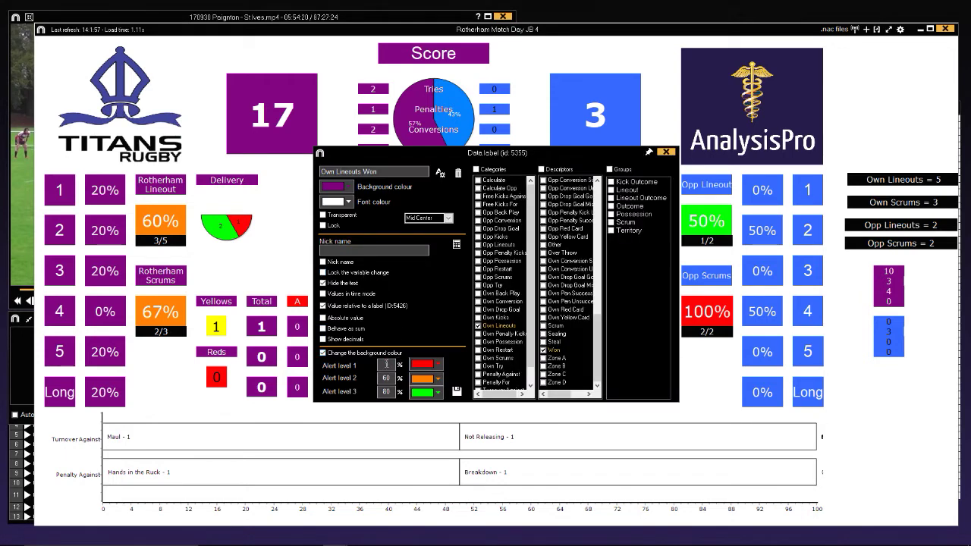
click(457, 392)
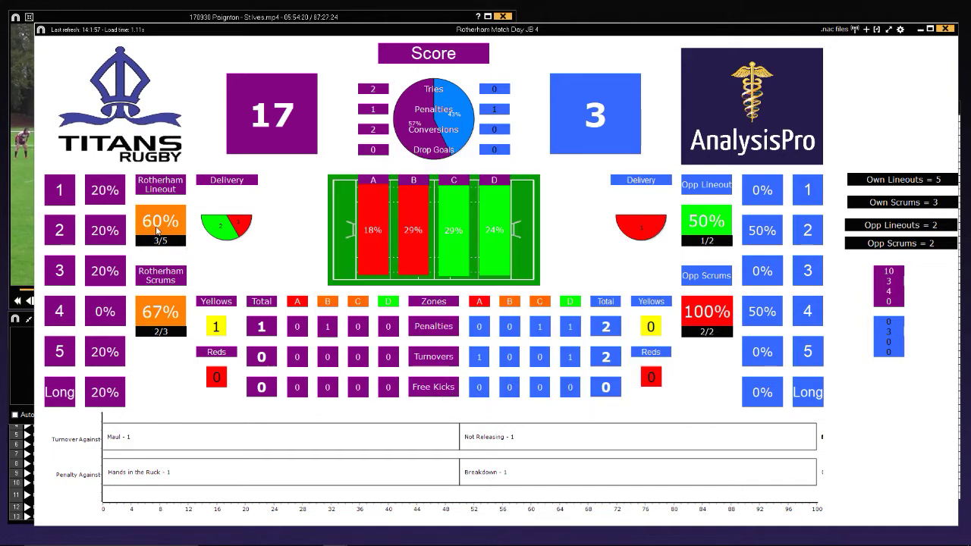
Step: Duplicate the Rotherham Lineout percentage label into the empty space beside the pitch graphic
right_click(163, 225)
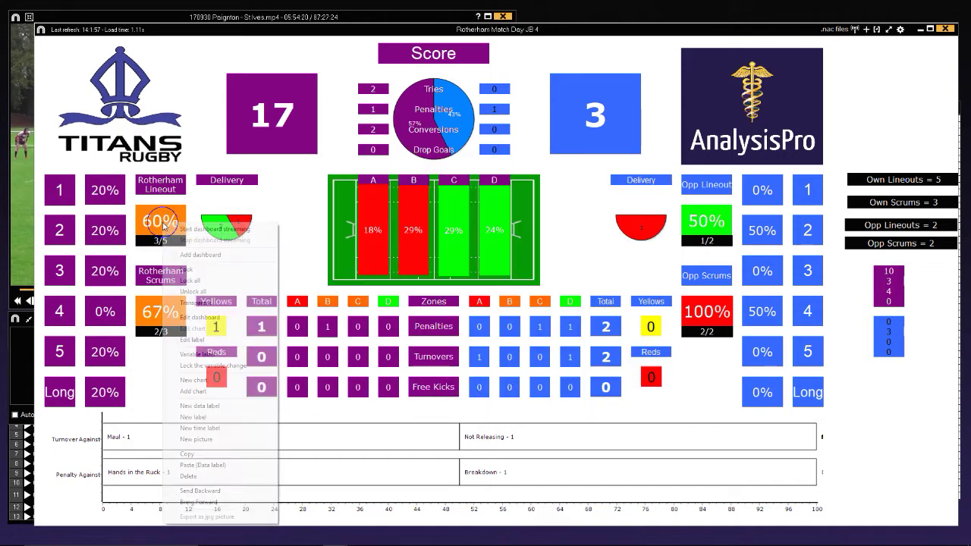
click(212, 455)
right_click(276, 455)
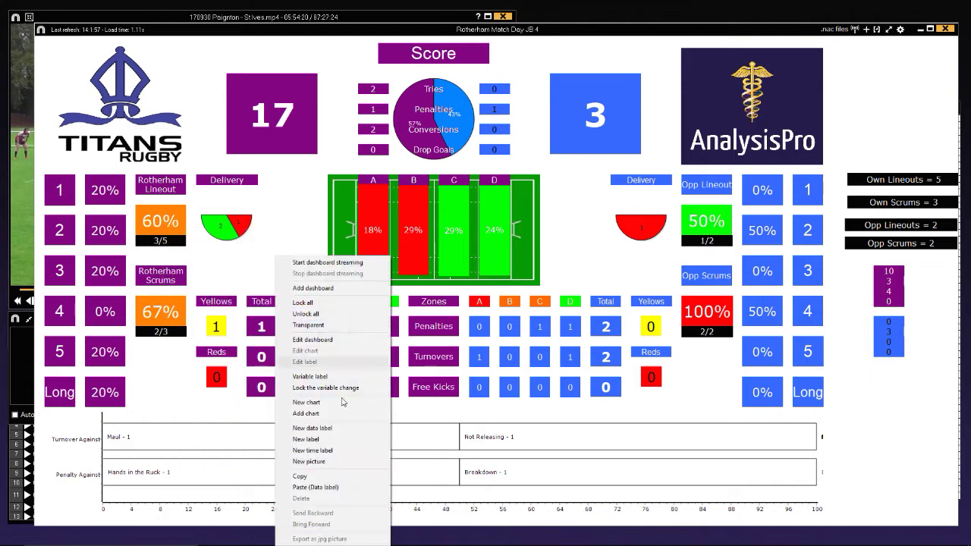
click(315, 487)
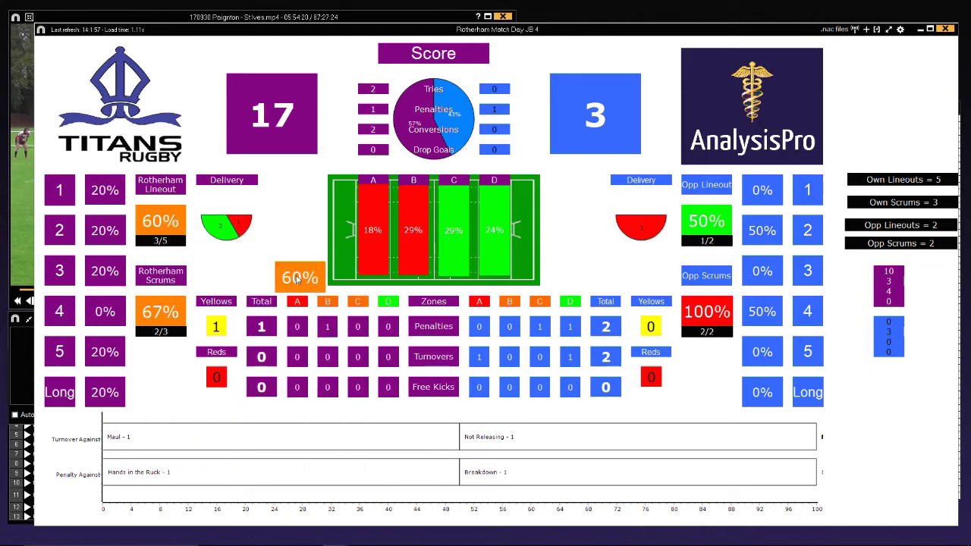
Step: Set the duplicated lineout label to absolute value with the background colour change off and alert levels at 0, and save it
right_click(297, 279)
click(321, 358)
click(324, 318)
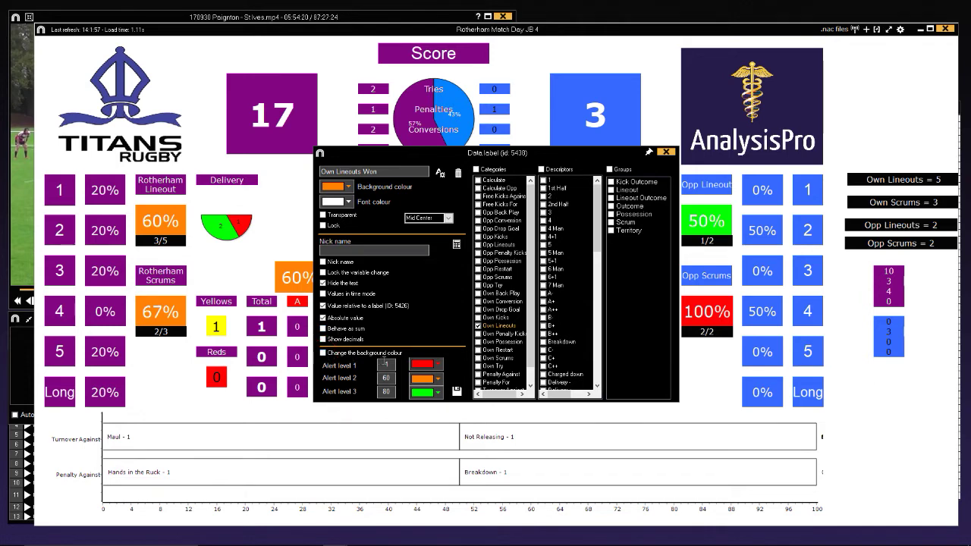
double_click(386, 365)
double_click(386, 377)
text(0)
double_click(386, 392)
text(0)
click(457, 393)
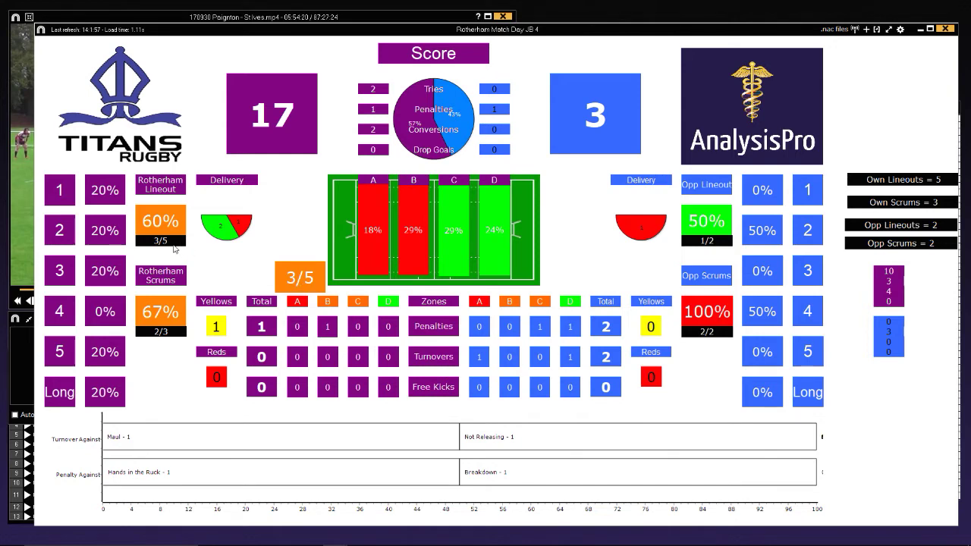
Step: Delete the duplicated lineout label beside the pitch graphic
right_click(298, 282)
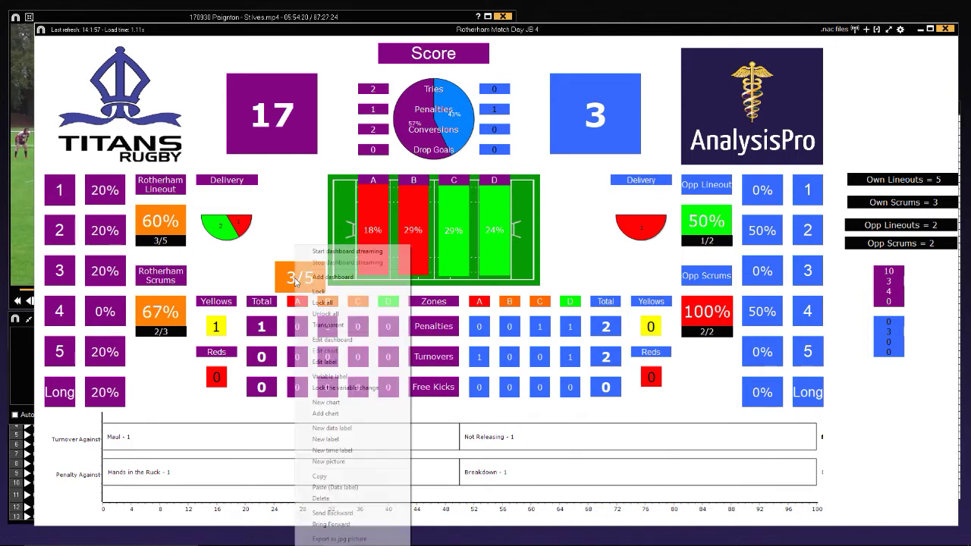
click(321, 499)
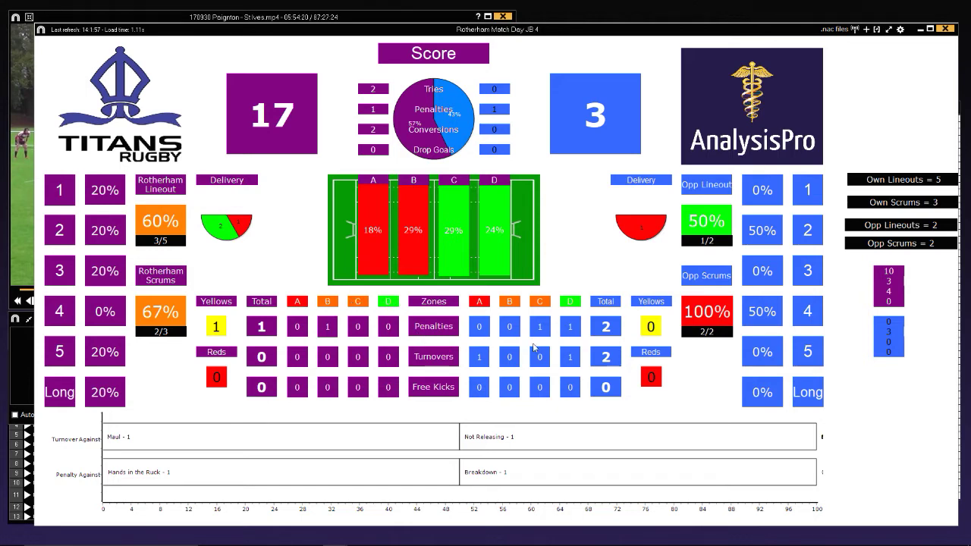
Step: Narrow the dashboard window, bring the button template forward to view its penalty and turnover counters, and return to the dashboard
drag(954, 83, 855, 104)
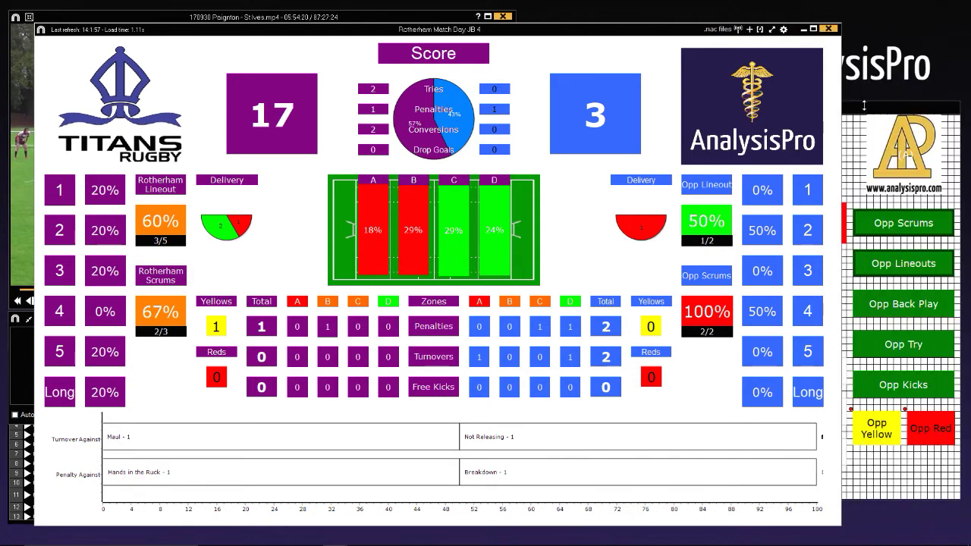
click(863, 105)
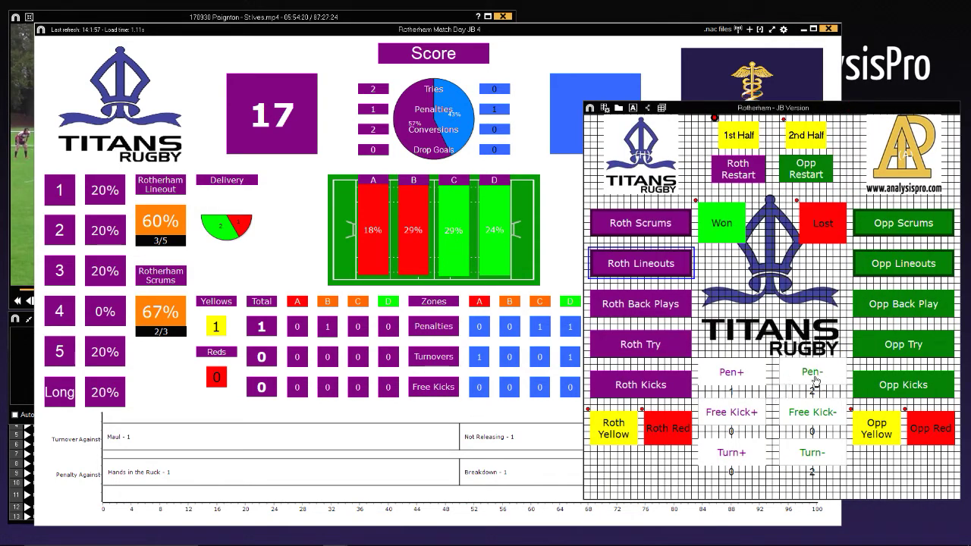
click(290, 284)
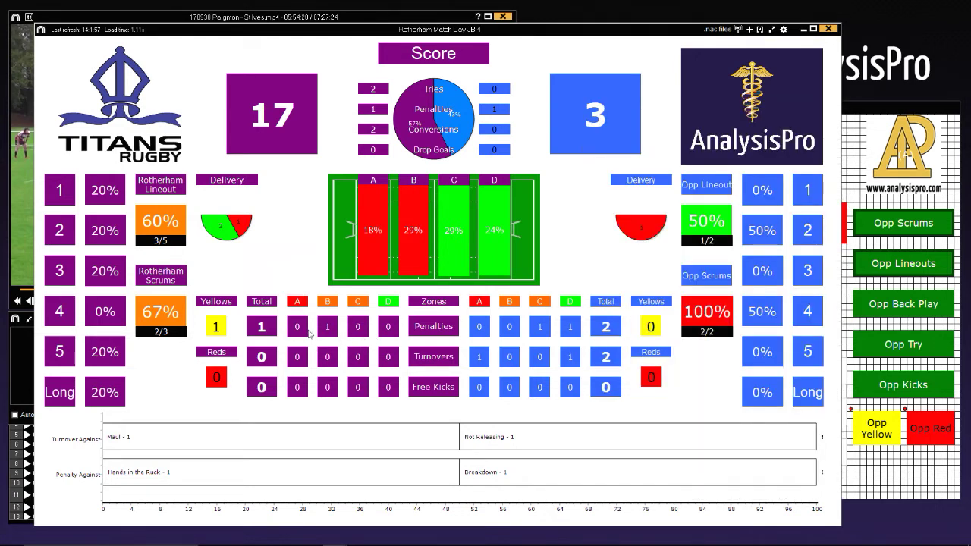
Step: Open the data label settings of Rotherham's zone C penalties count, examine its Penalty For category and Zone C descriptor, and close them
right_click(357, 330)
click(383, 142)
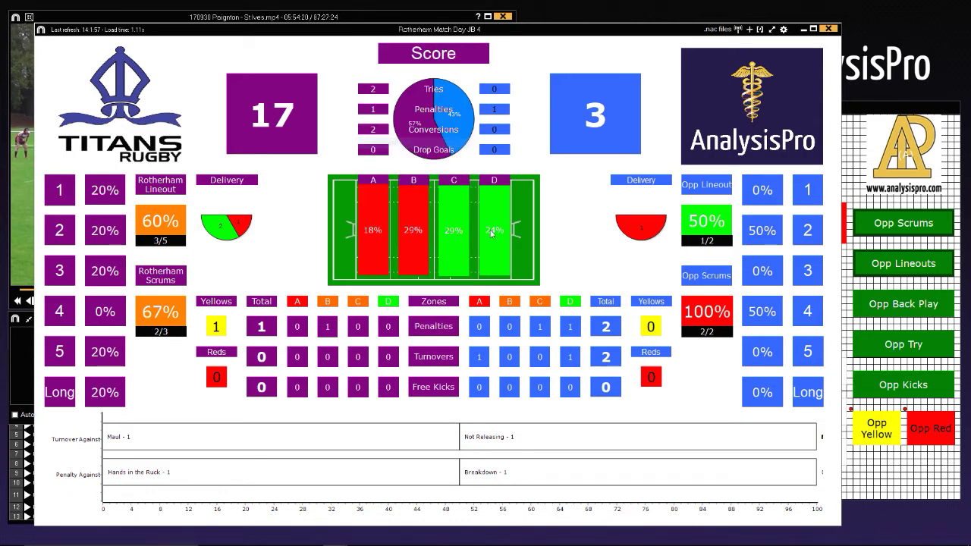
scroll(472, 226, down, 2)
scroll(471, 226, down, 1)
scroll(540, 252, down, 3)
scroll(540, 251, down, 10)
click(498, 376)
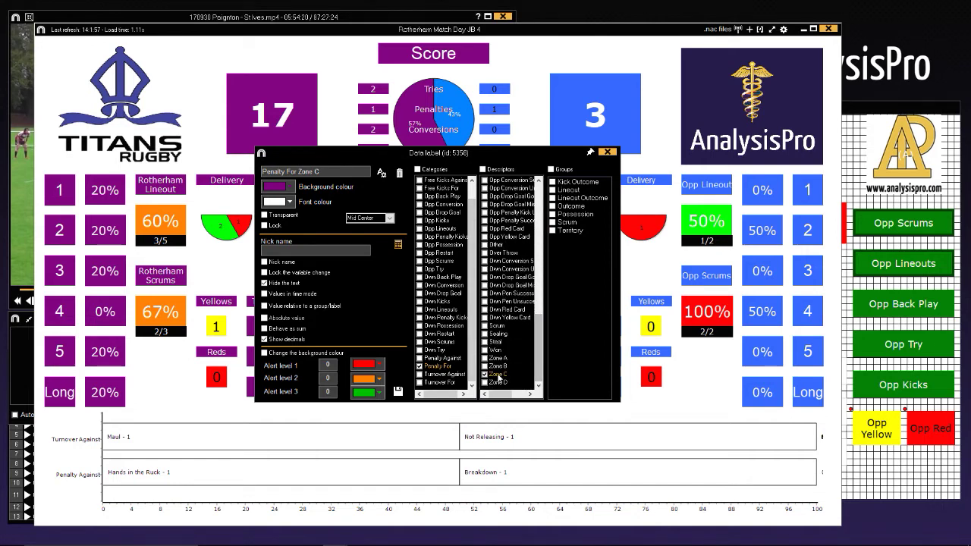
click(608, 152)
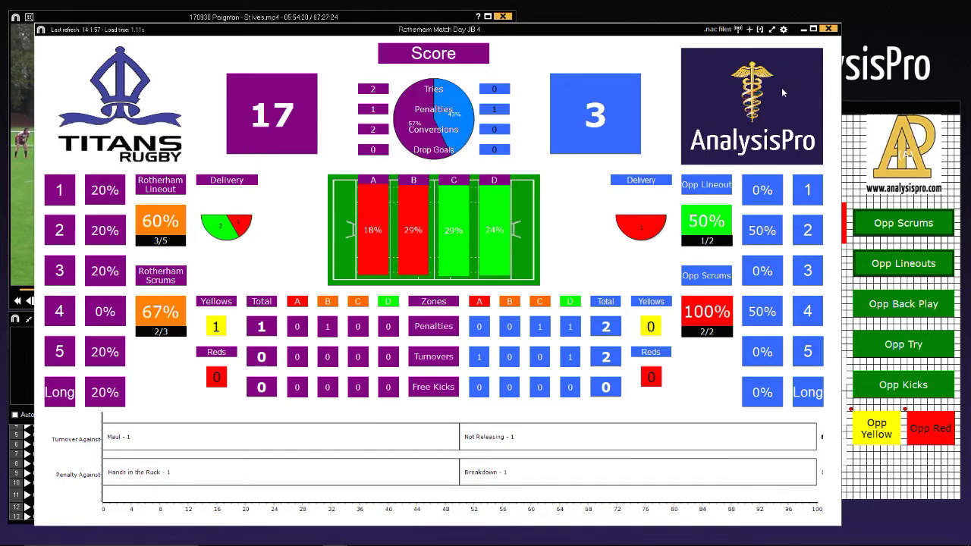
Step: Log a Pen- with reason Maul in territory zone C on the template, and return to the dashboard to examine the penalty statistics
click(866, 110)
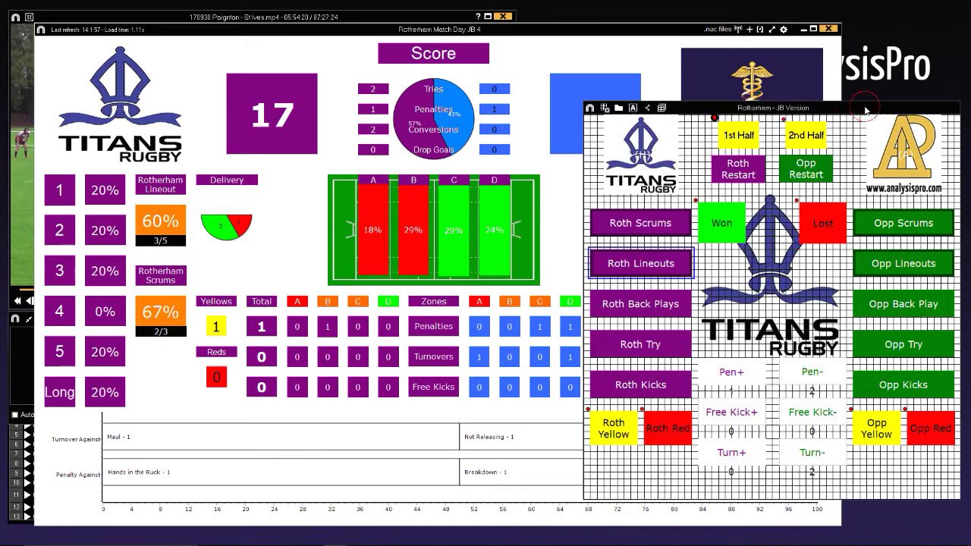
click(814, 379)
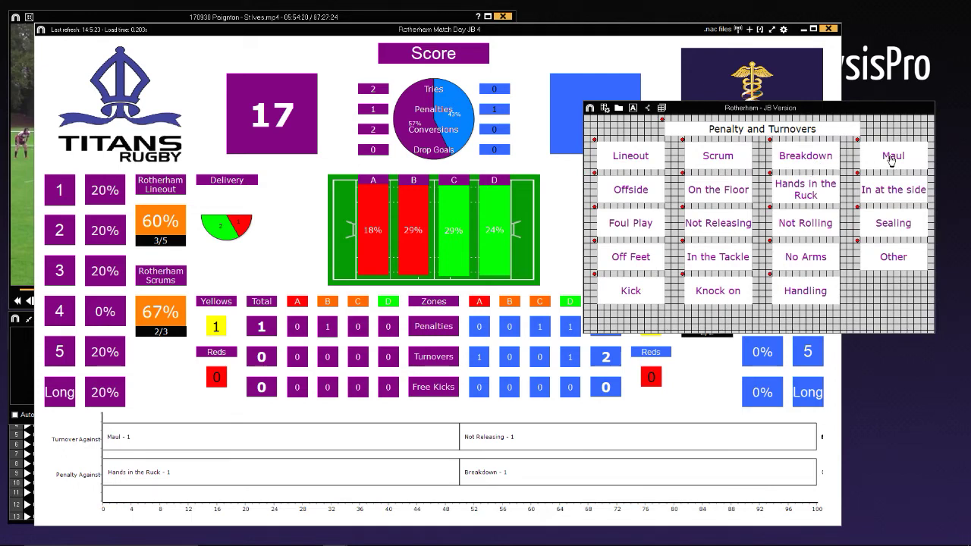
click(74, 478)
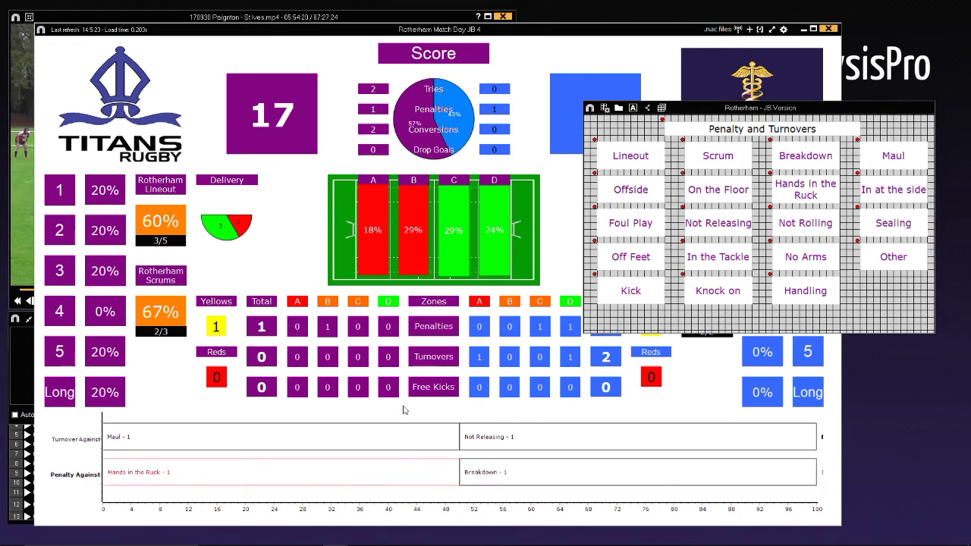
click(888, 160)
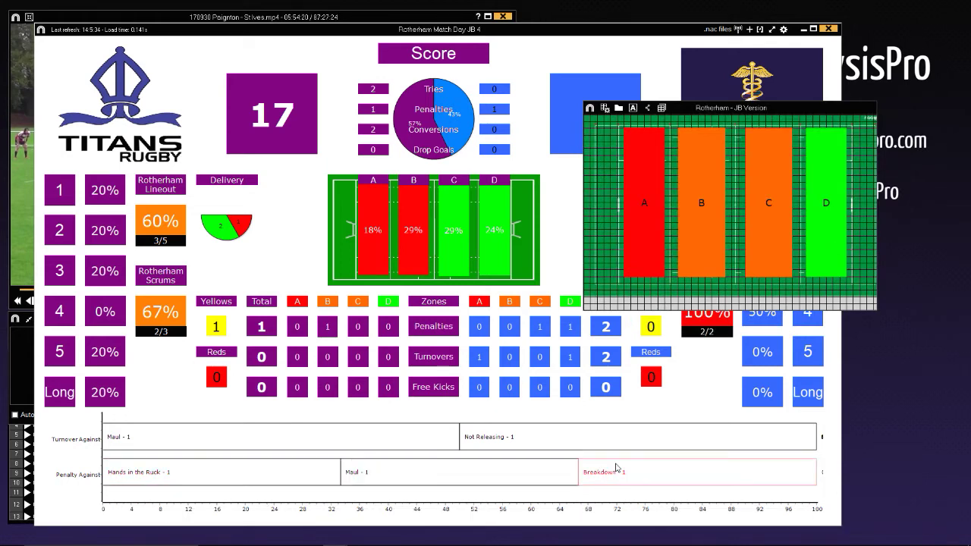
click(768, 225)
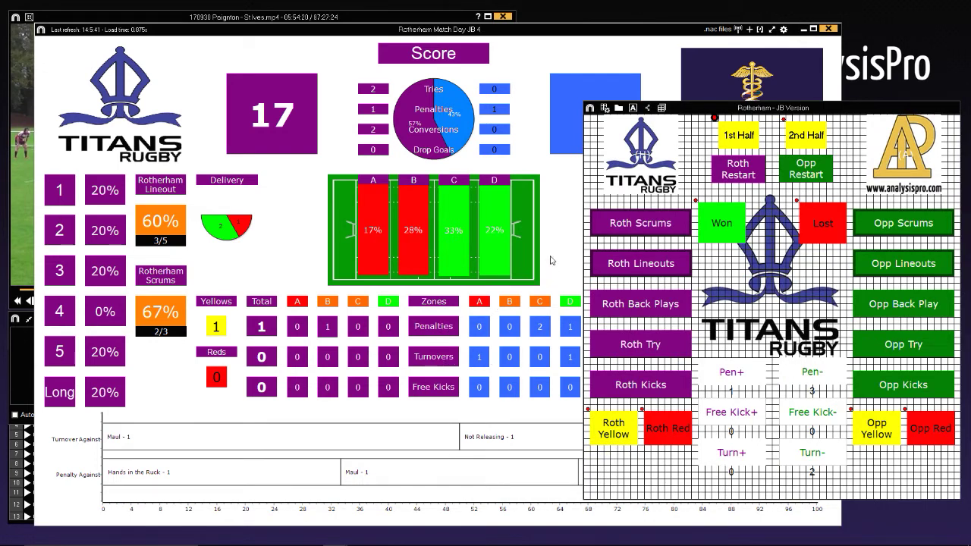
click(531, 85)
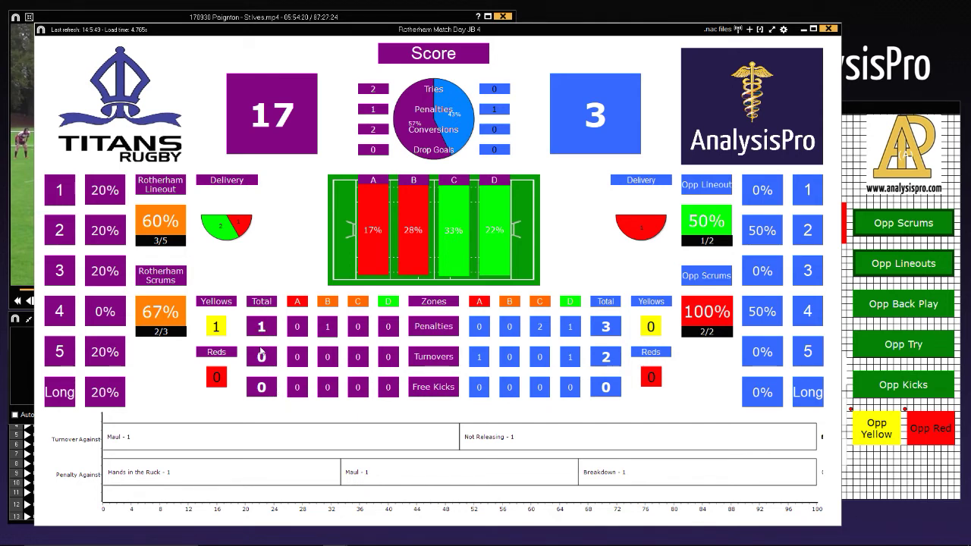
Step: Bring the button template forward, move it higher and extend its lower edge to show the Calculate and Calculate Opp buttons
click(854, 109)
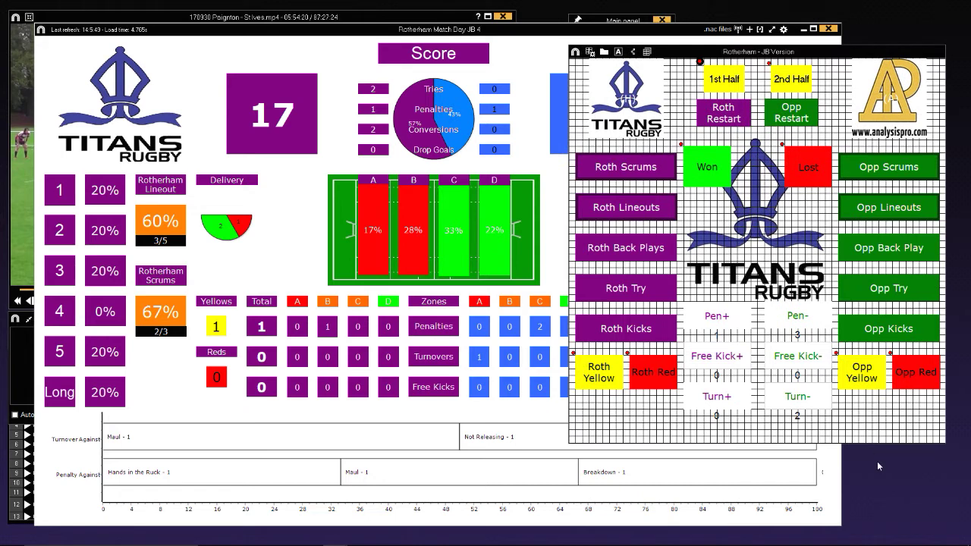
drag(872, 444, 880, 509)
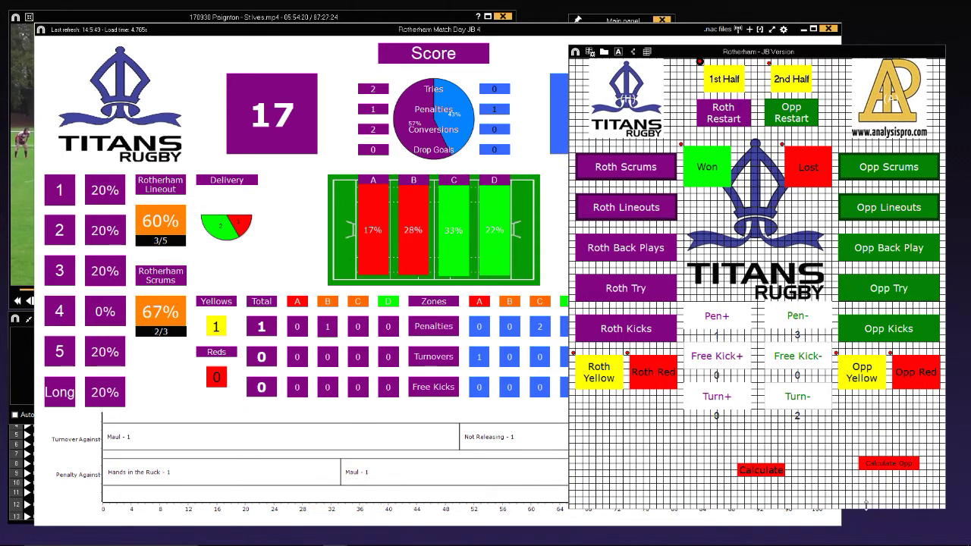
Step: Raise the button template's lower edge to hide the Calculate buttons, and move the template slightly lower beside the dashboard
drag(866, 505, 861, 432)
drag(706, 57, 724, 69)
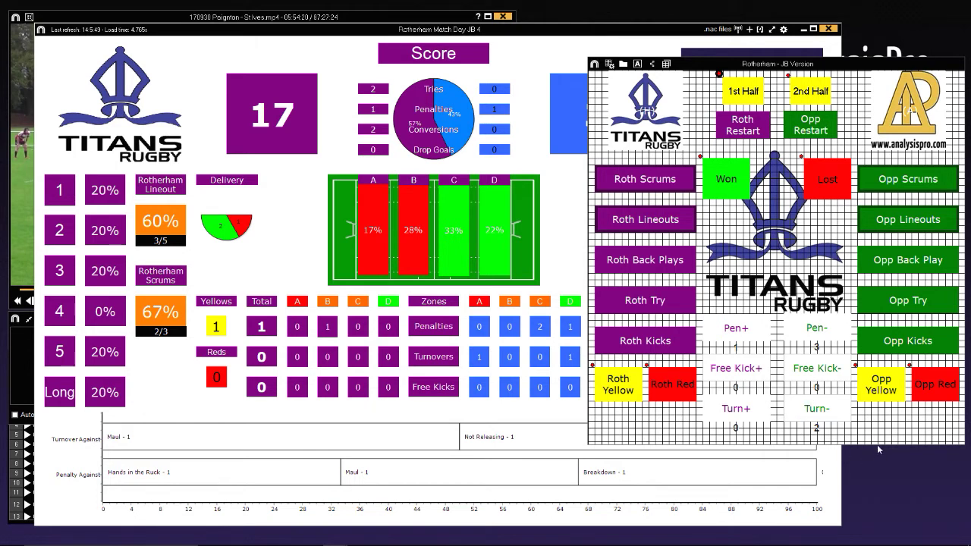
mouse_move(874, 446)
mouse_down()
mouse_move(880, 505)
mouse_move(877, 445)
mouse_up()
Step: Open the data label settings of Rotherham's total penalties count, examine the labels added together in its calculation, and close them
right_click(271, 321)
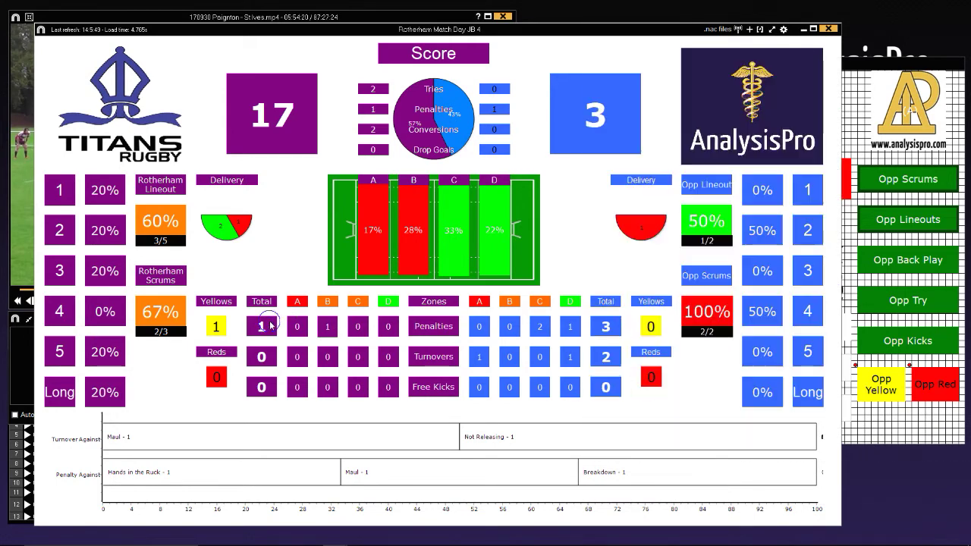
click(304, 136)
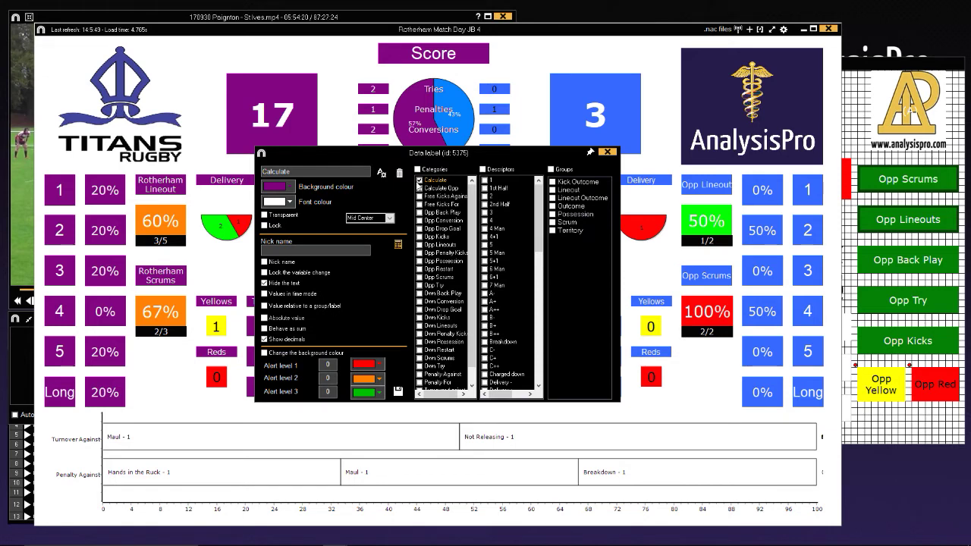
drag(393, 155, 597, 133)
click(600, 223)
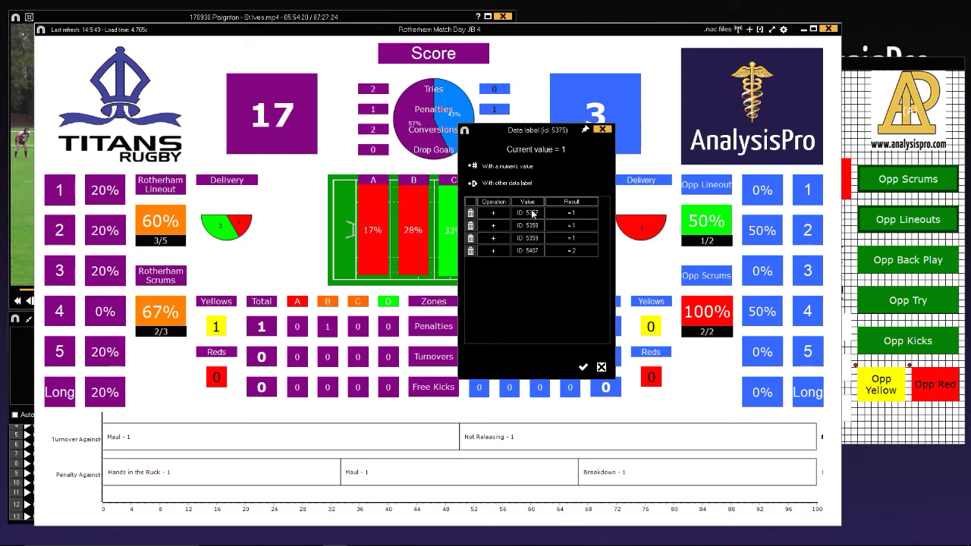
click(603, 130)
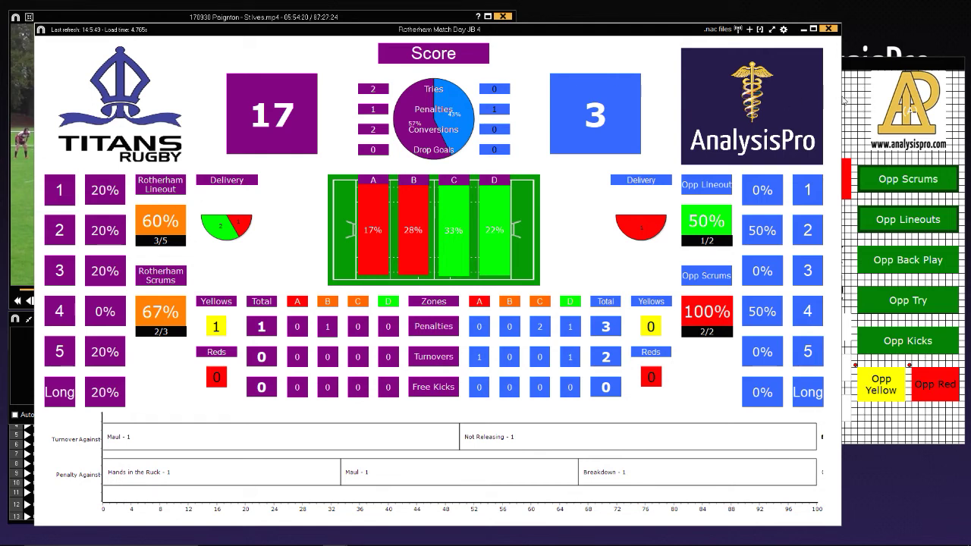
Step: Widen the dashboard to reach the hidden labels, and examine the category and multiplier behind Rotherham's Own Try points label
drag(838, 97, 961, 98)
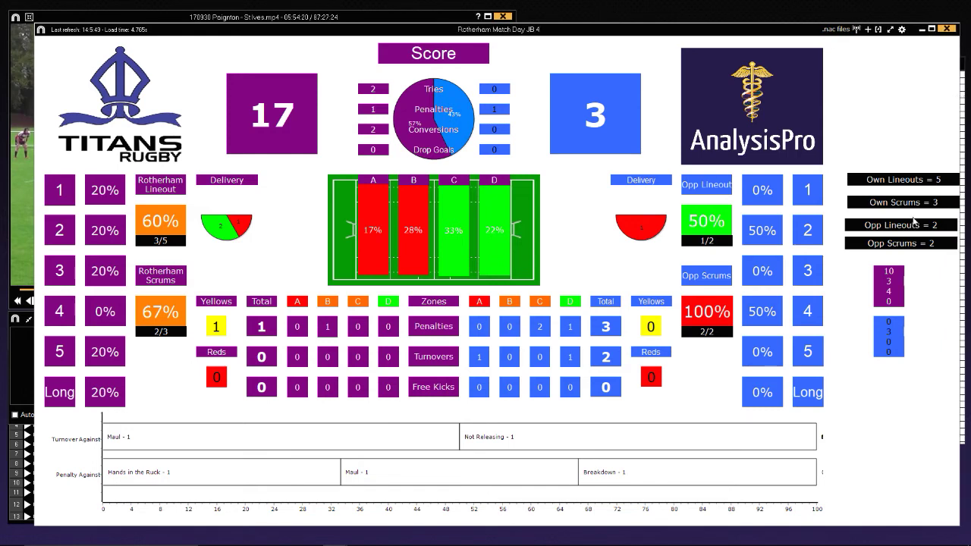
right_click(890, 293)
click(887, 362)
scroll(527, 206, down, 2)
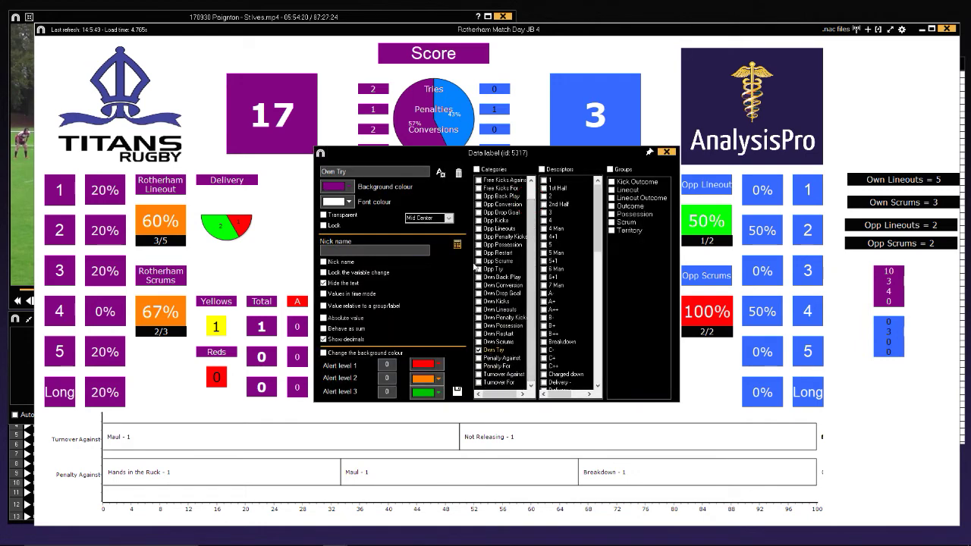
click(457, 243)
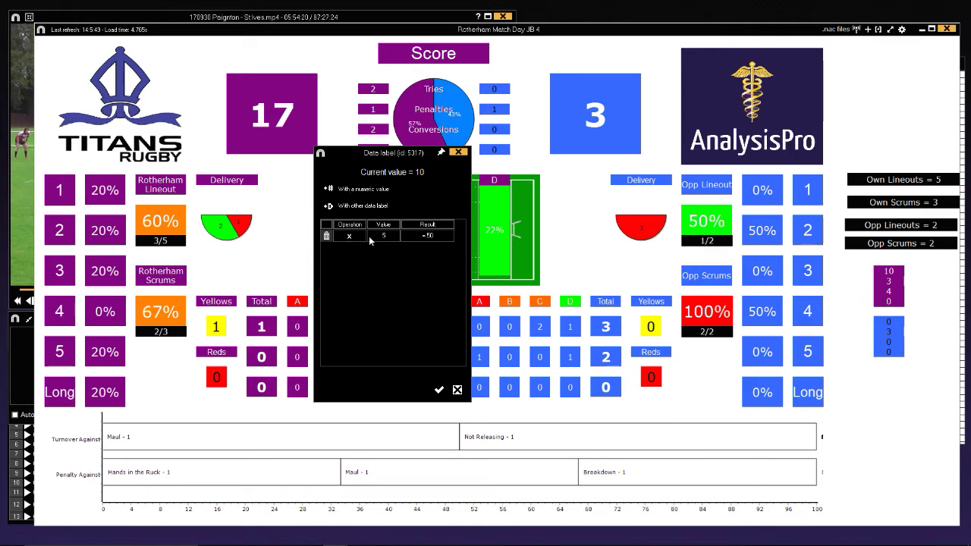
click(458, 153)
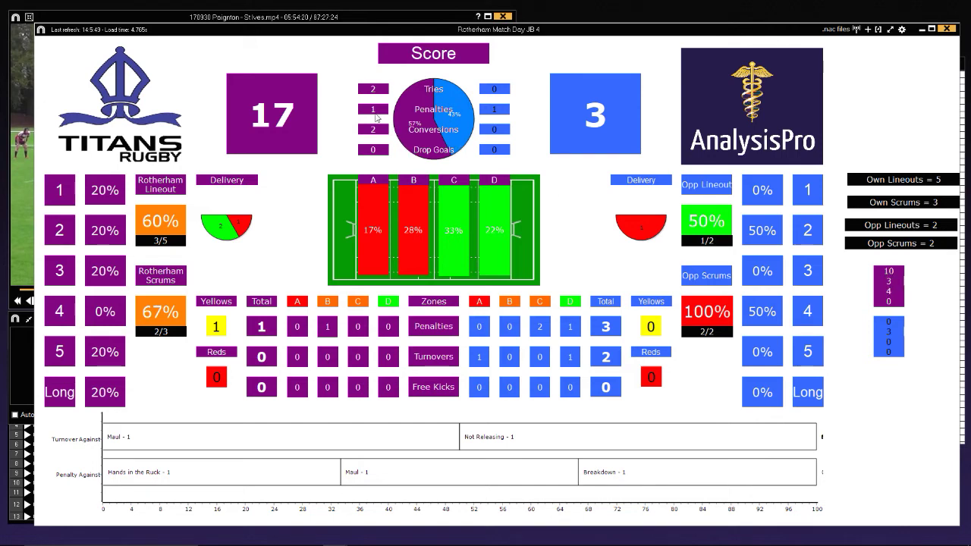
Step: Open Rotherham's hidden Own Conversion points label, examine its selected category, descriptor and multiplier, and close it
right_click(891, 297)
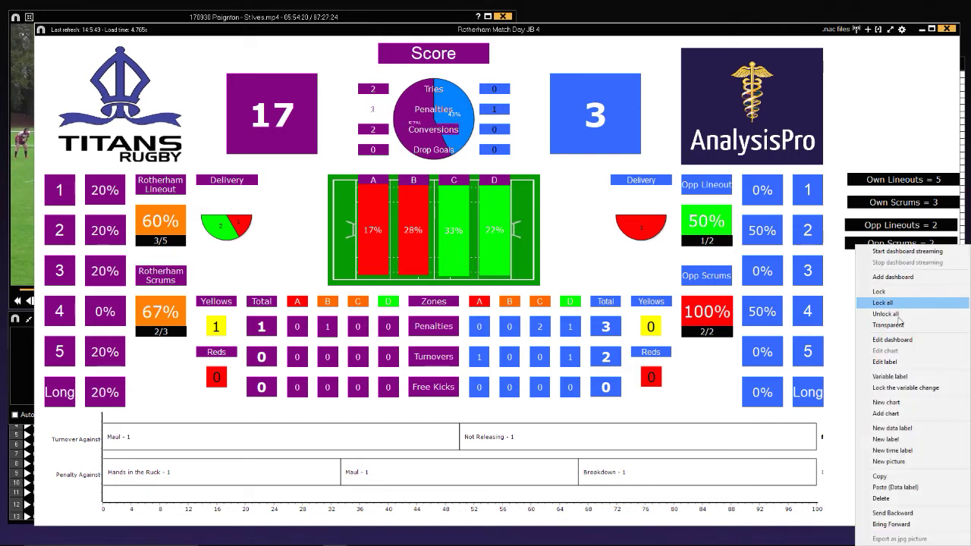
click(899, 362)
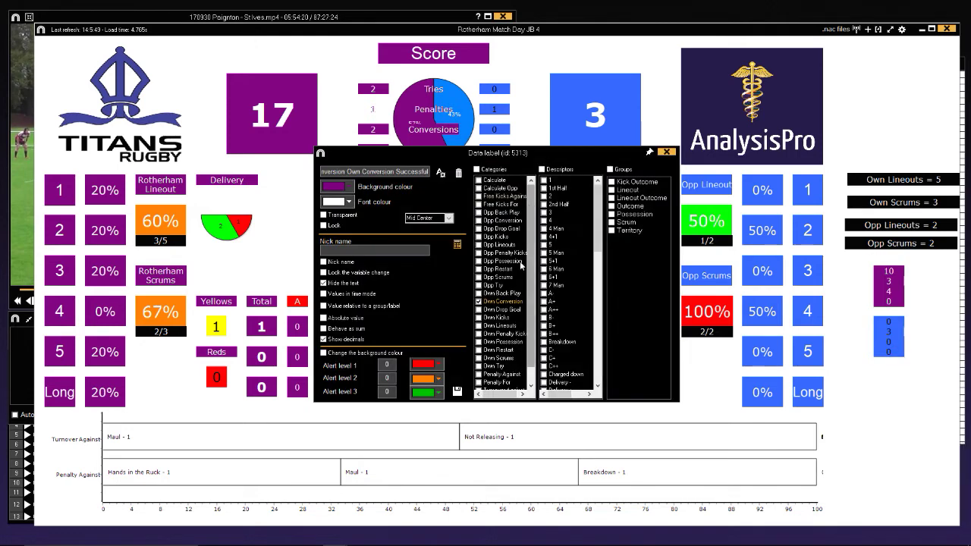
drag(603, 211, 603, 327)
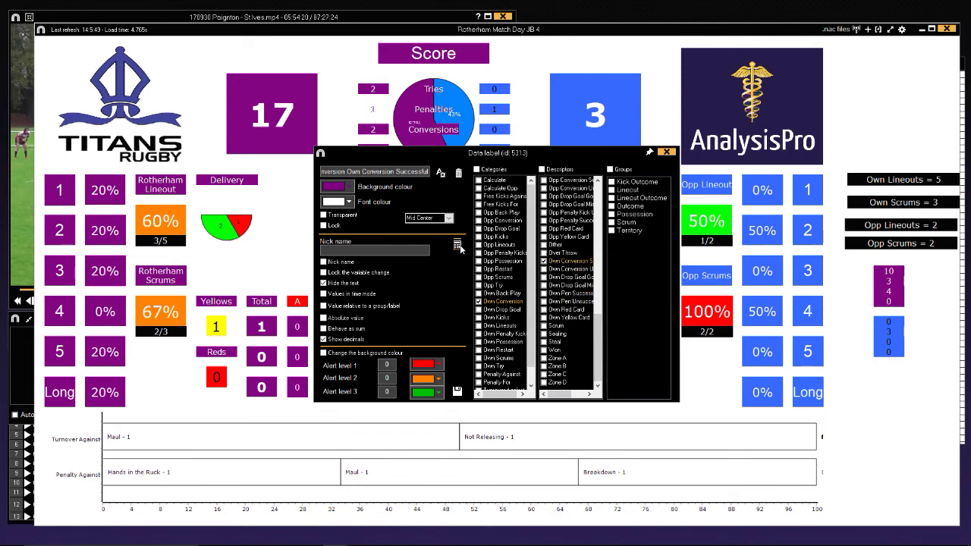
click(458, 246)
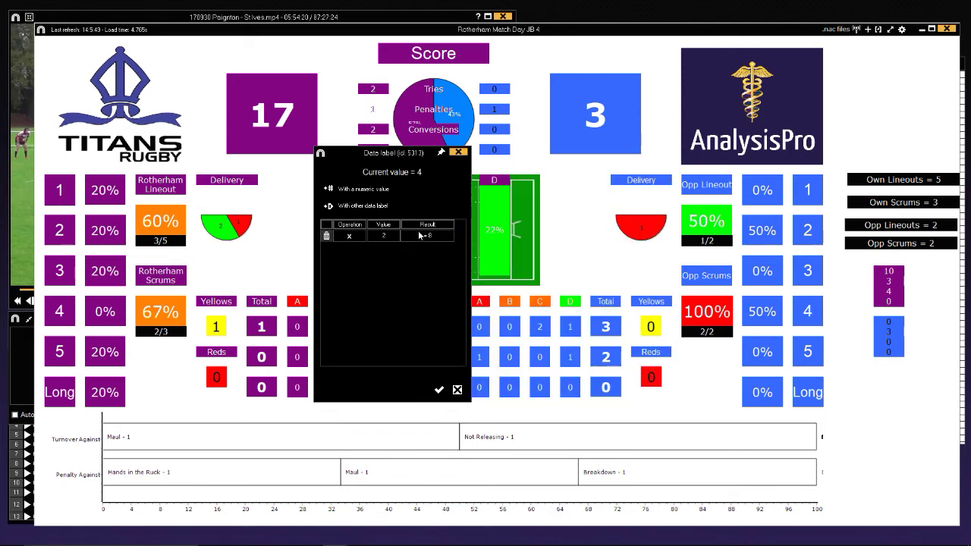
click(458, 153)
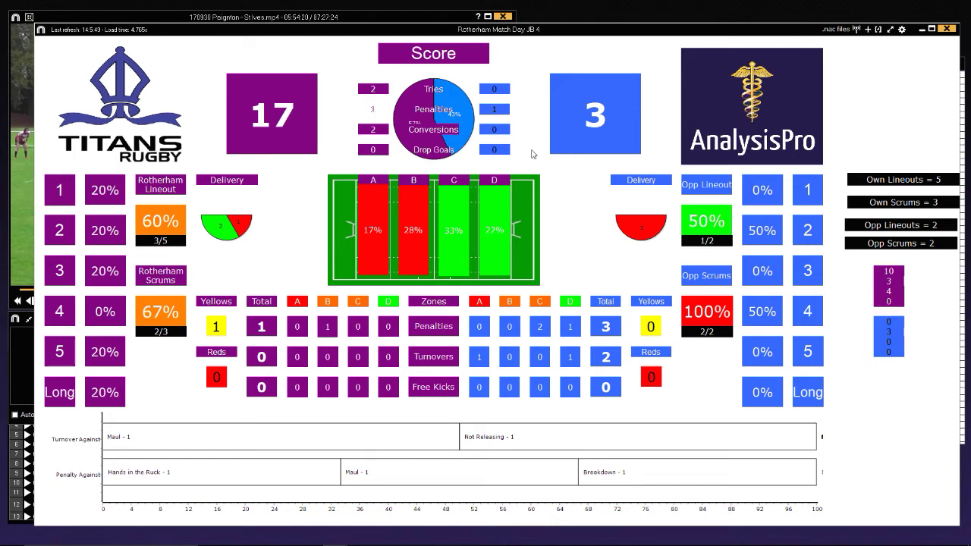
Step: Try to change the transparency of Rotherham's Penalties count in the score section
right_click(369, 108)
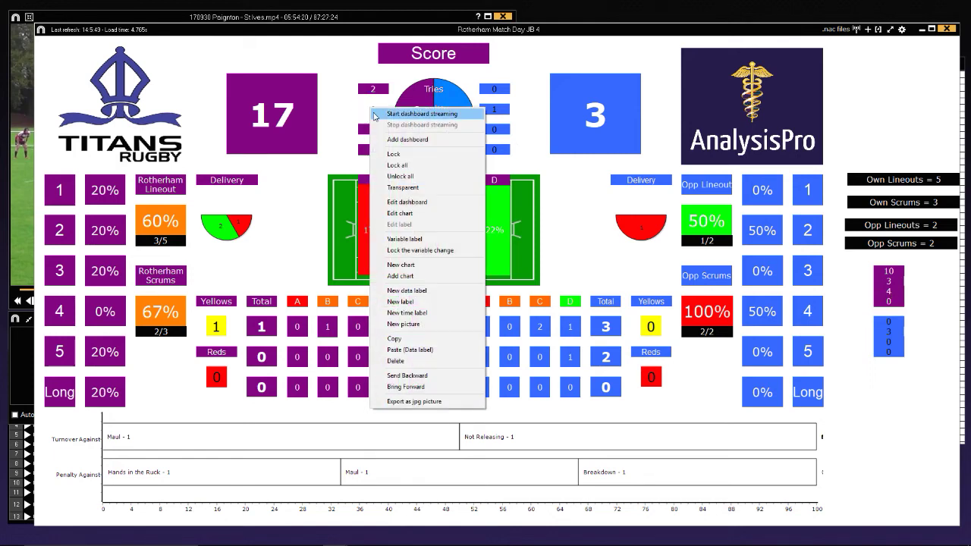
click(376, 189)
right_click(358, 101)
click(400, 190)
click(332, 95)
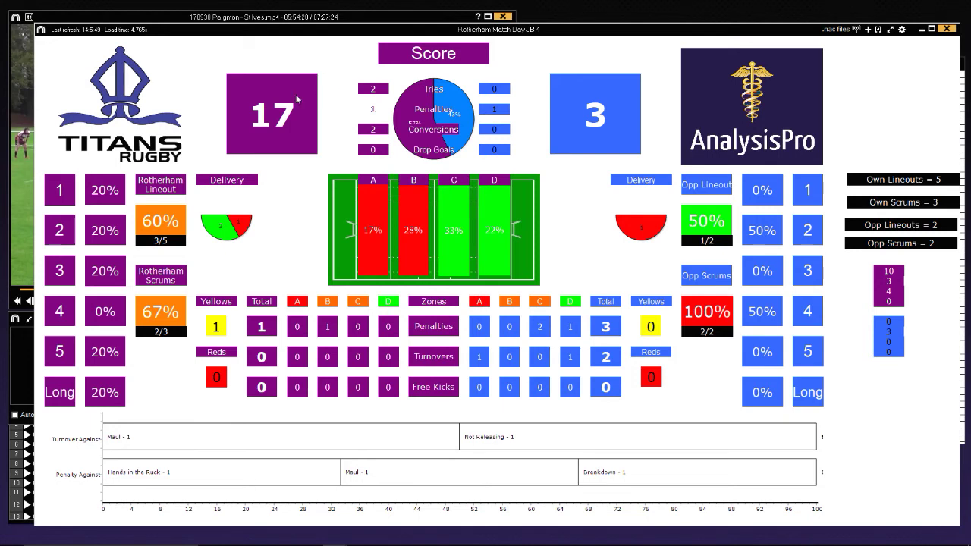
Step: Open the data label settings of Rotherham's main score, examine the points labels added in its calculation, and close them
right_click(288, 92)
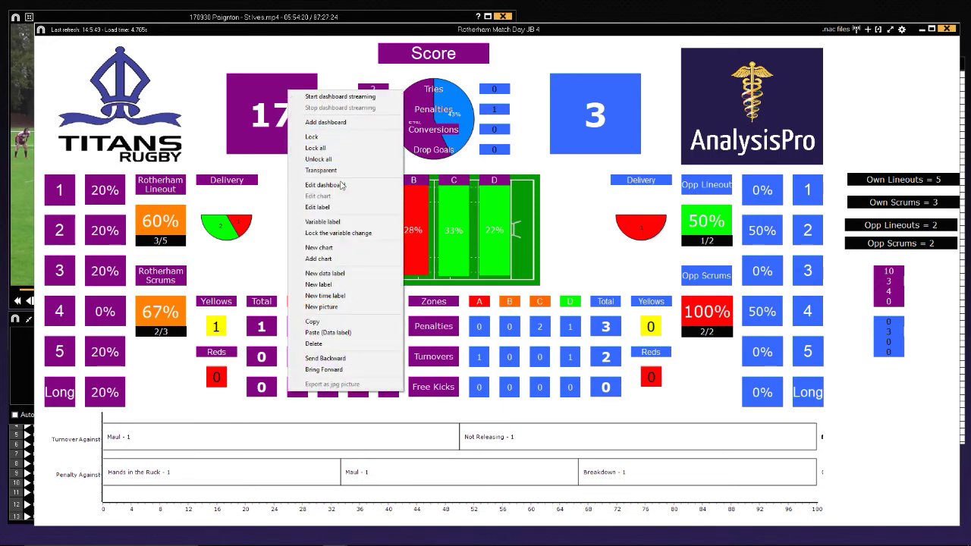
click(252, 258)
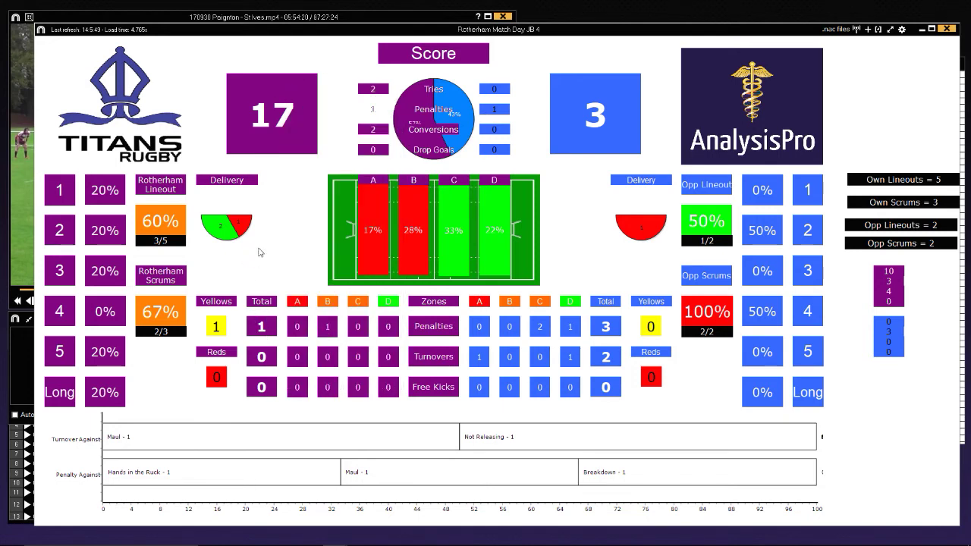
right_click(291, 120)
click(350, 238)
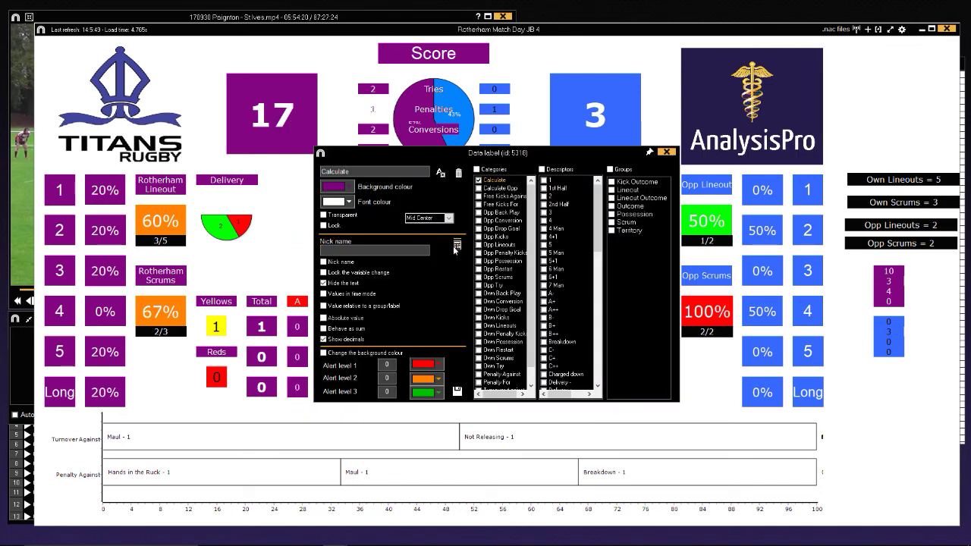
click(455, 246)
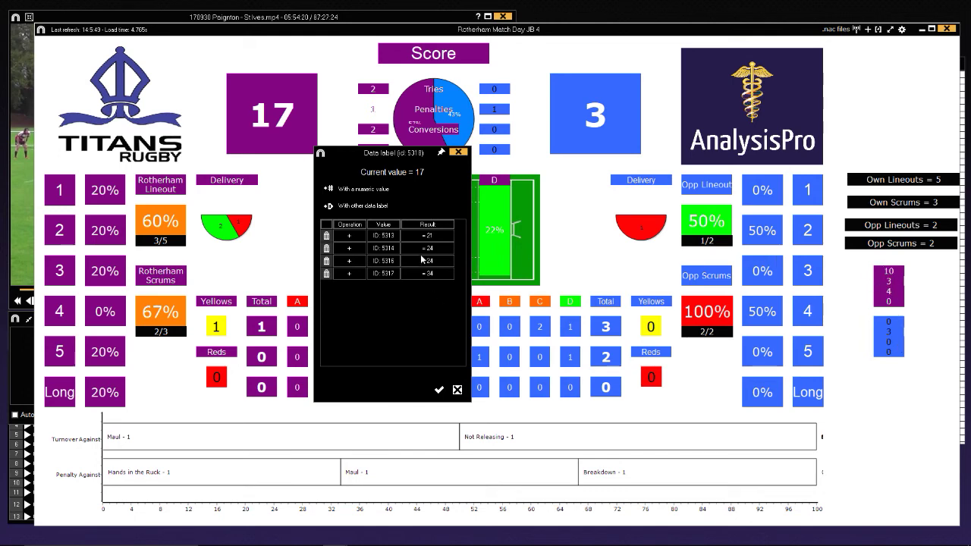
click(461, 153)
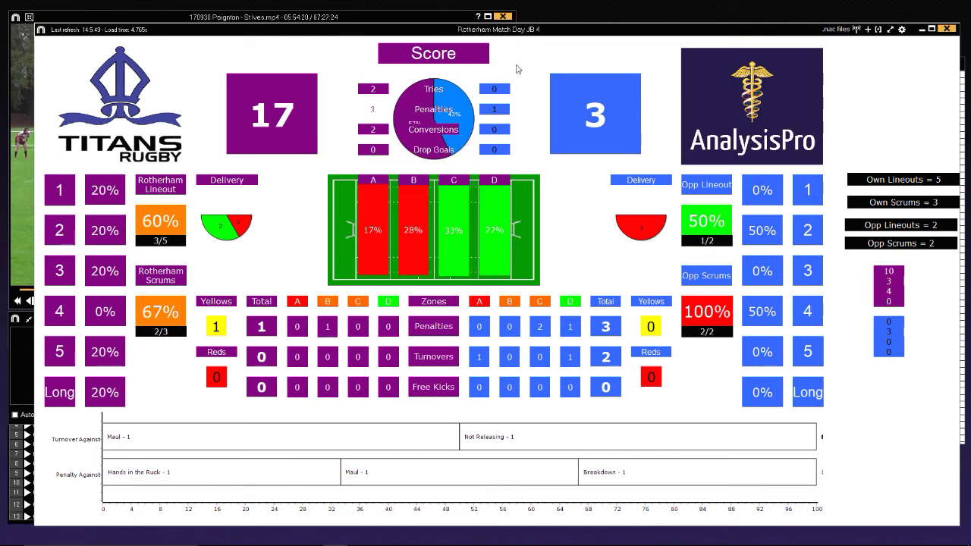
Step: Narrow the dashboard to hide the supporting labels, check the button template, and bring the dashboard back to the front
drag(959, 110, 836, 116)
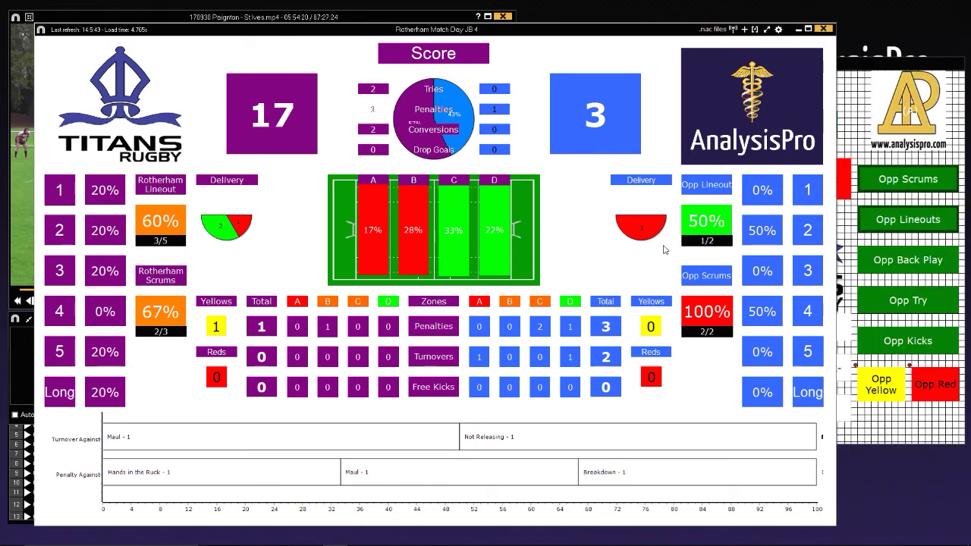
click(914, 66)
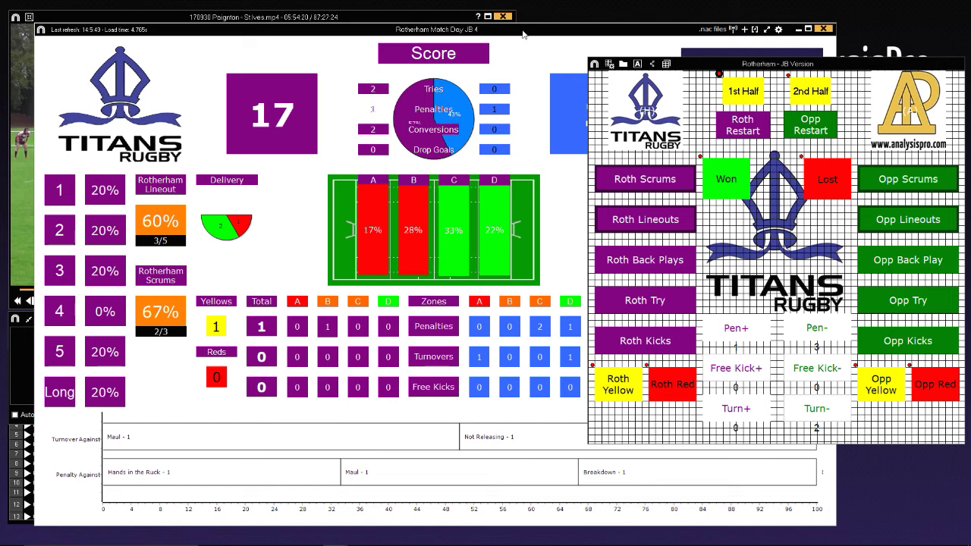
click(526, 35)
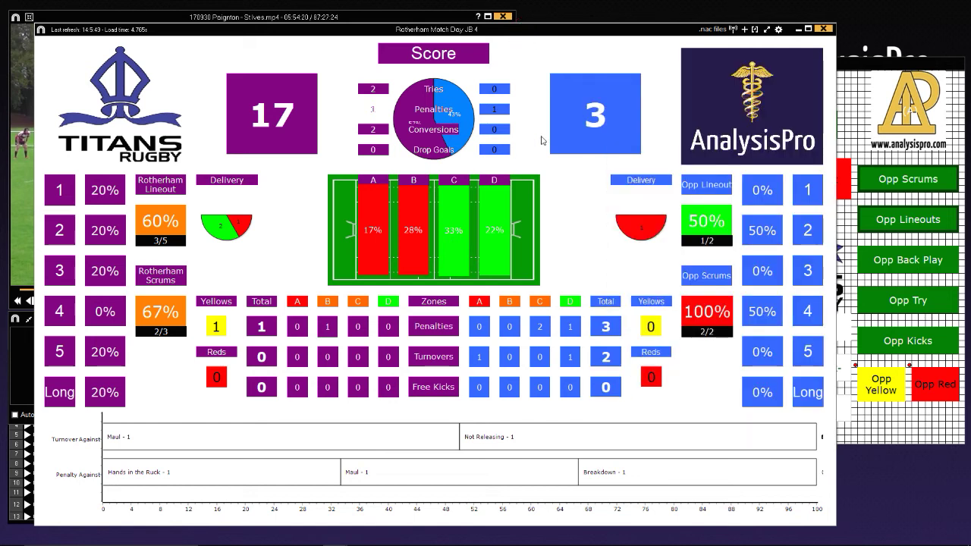
Step: Show the dashboard's export options, Save as a picture and Export dashboard, and leave the dashboard toolbar
mouse_move(217, 30)
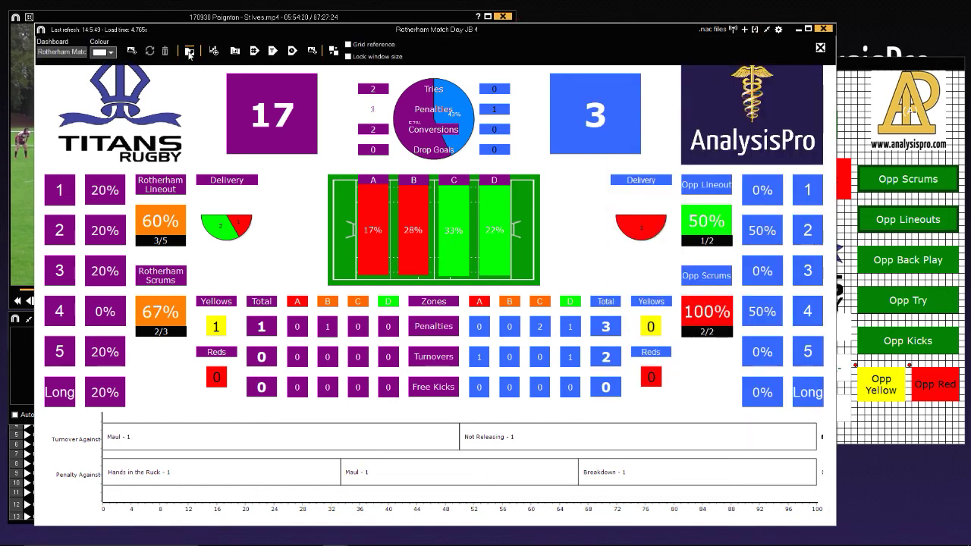
click(189, 51)
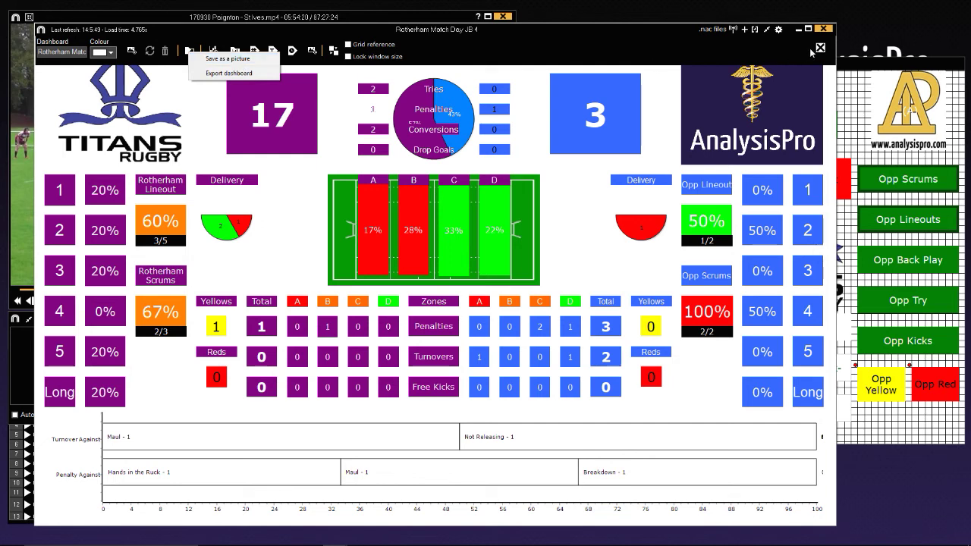
click(232, 59)
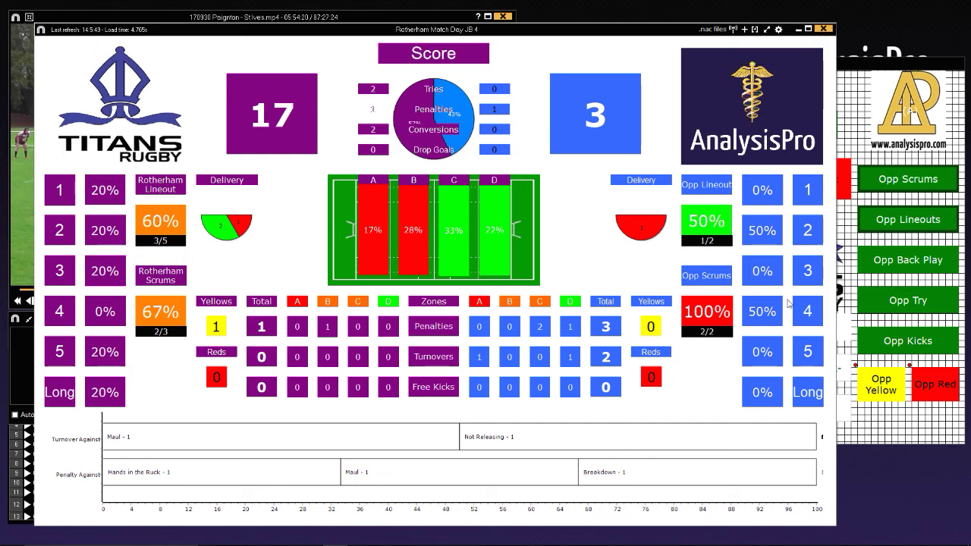
Step: Play the clips behind the opposition's lineout 2 percentage and Rotherham's Tries count, including the second Own Try, and close the player
click(762, 231)
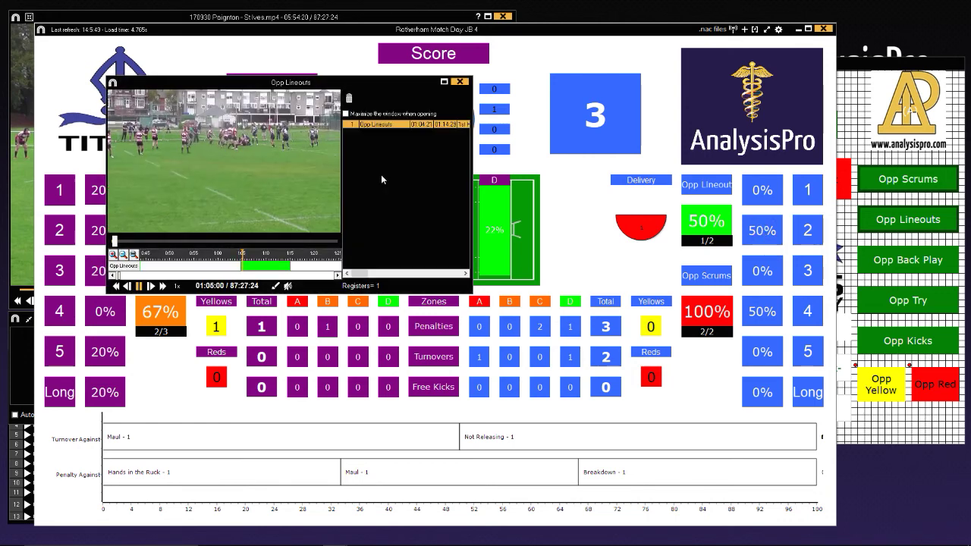
click(460, 83)
click(375, 90)
click(374, 92)
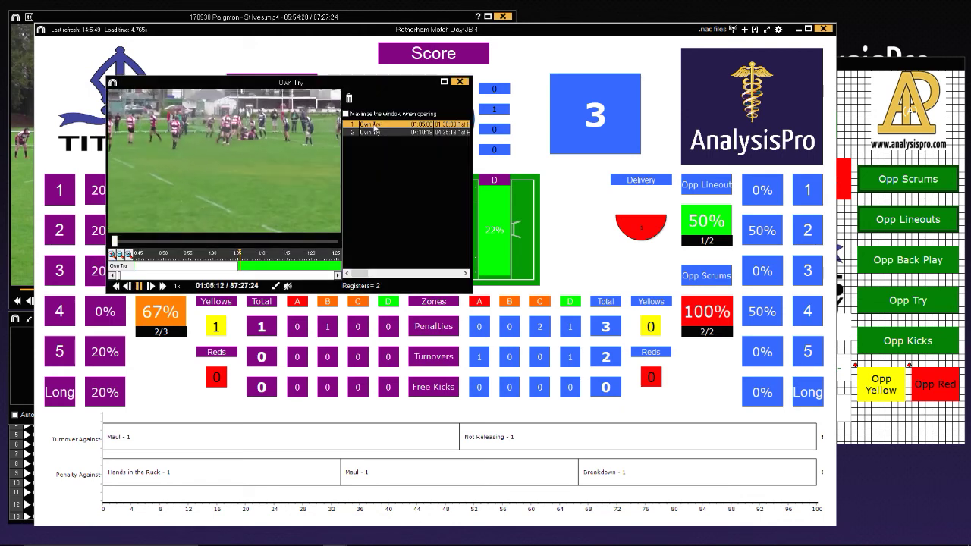
click(372, 133)
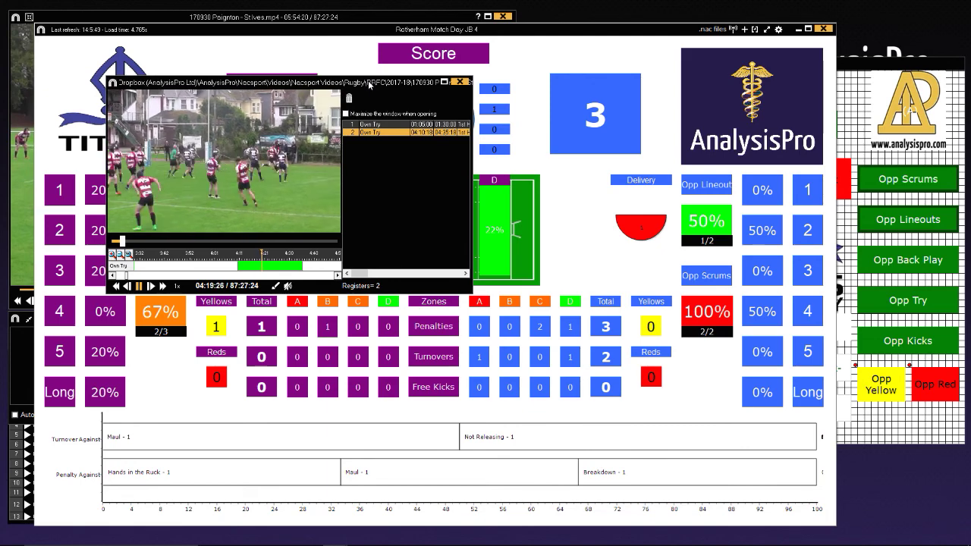
click(459, 83)
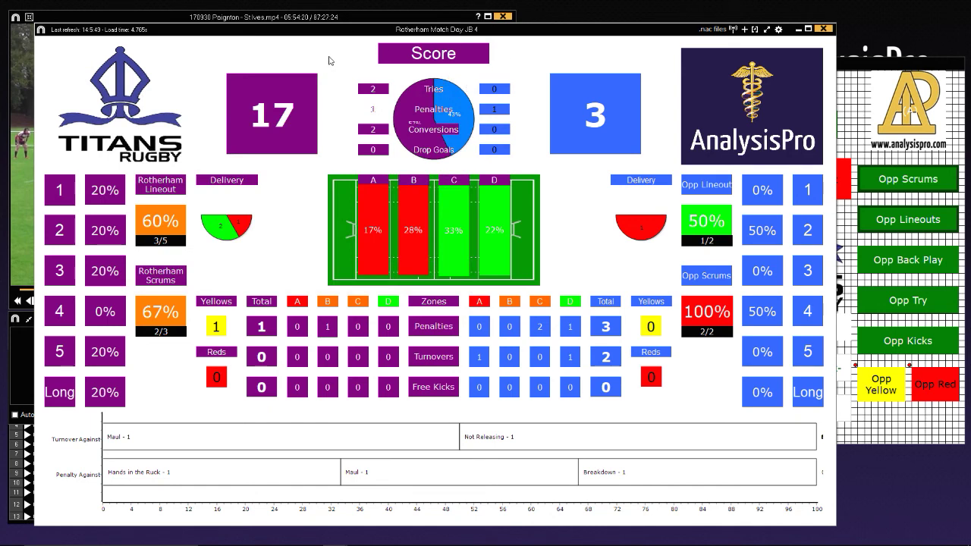